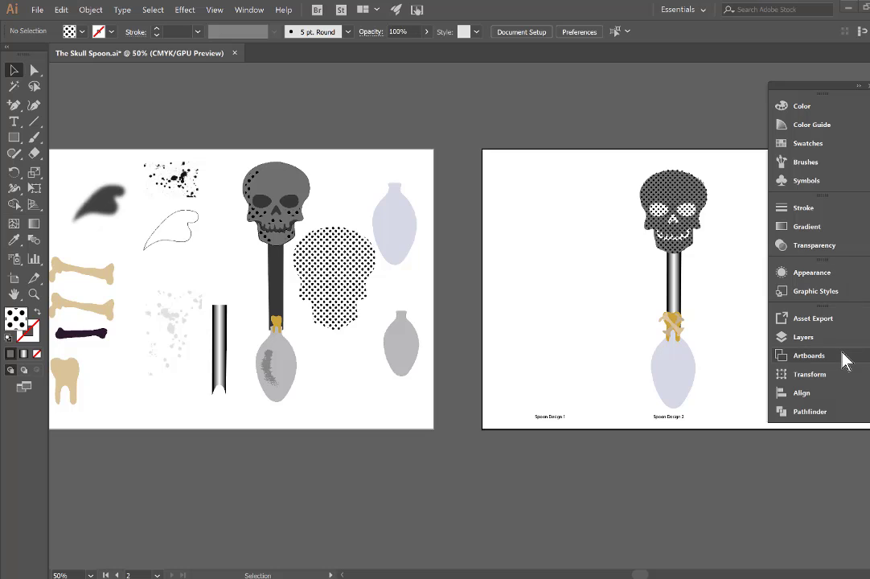
# Bring up the Color panel from the Window menu, then collapse it again
pyautogui.click(248, 10)
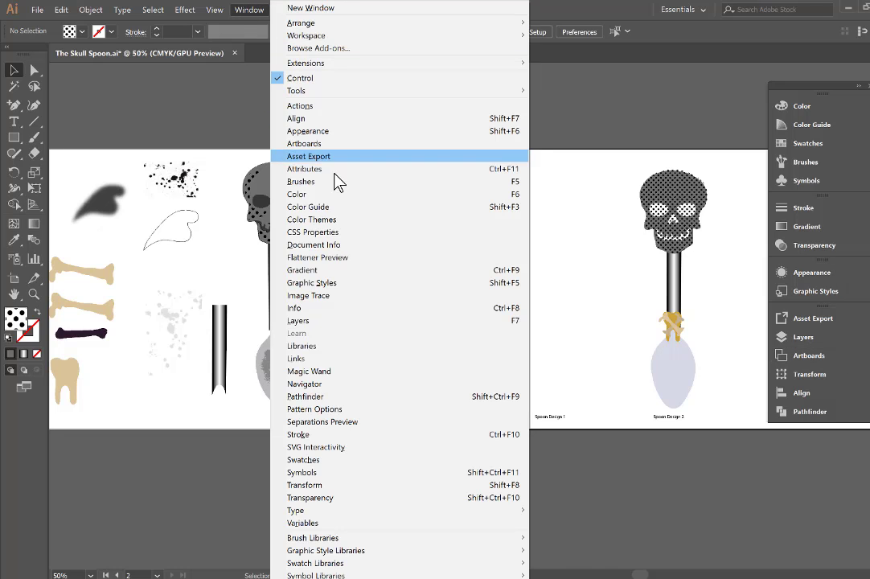
pyautogui.click(338, 196)
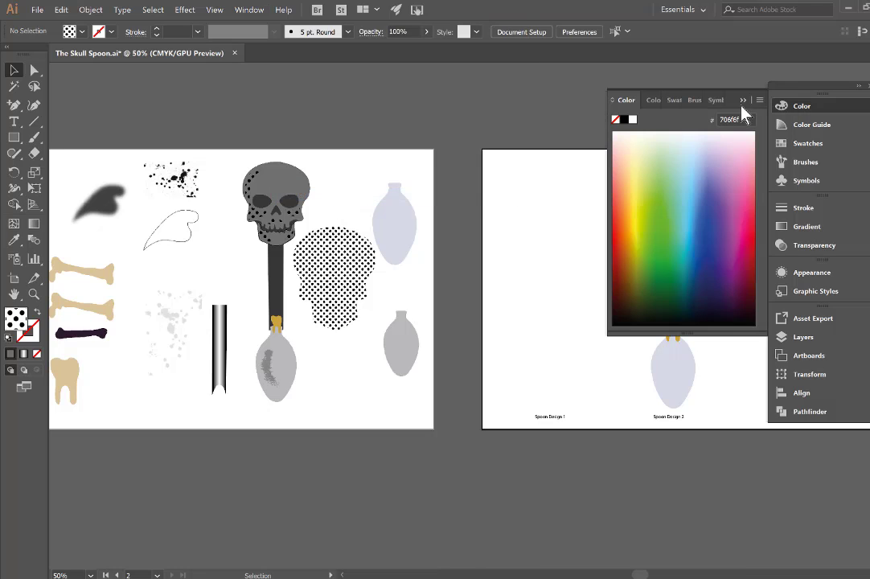
pyautogui.click(743, 100)
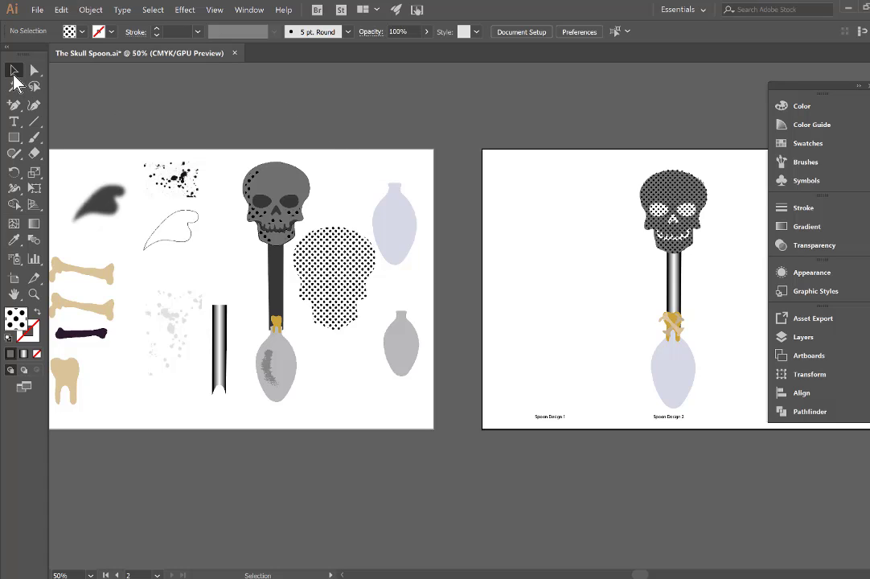
# Select the pale purple bottle and shift it slightly upward
pyautogui.click(404, 218)
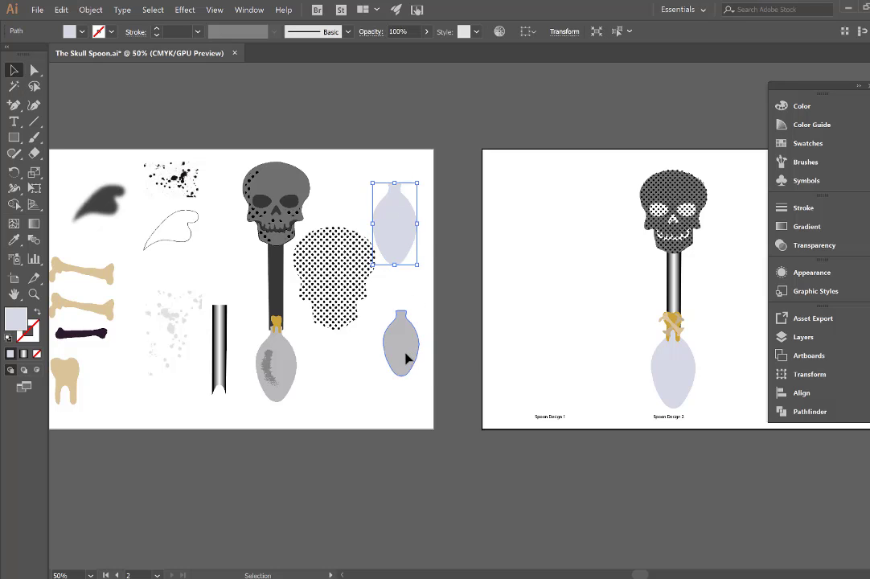
pyautogui.click(408, 360)
pyautogui.click(393, 245)
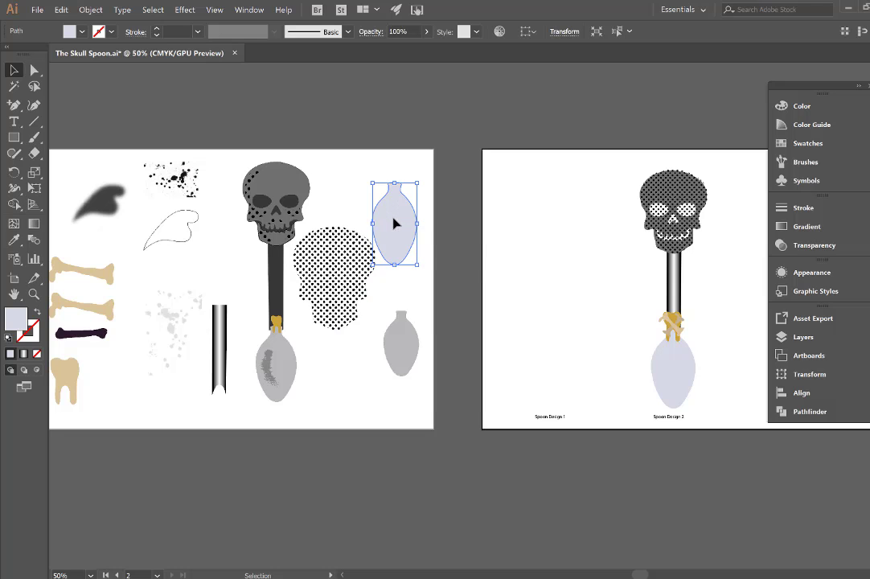
pyautogui.moveTo(390, 220)
pyautogui.mouseDown()
pyautogui.moveTo(338, 186)
pyautogui.moveTo(310, 187)
pyautogui.moveTo(394, 205)
pyautogui.mouseUp()
# Try reshaping the bottle's anchor points with Direct Selection, then undo and return to Selection
pyautogui.click(34, 71)
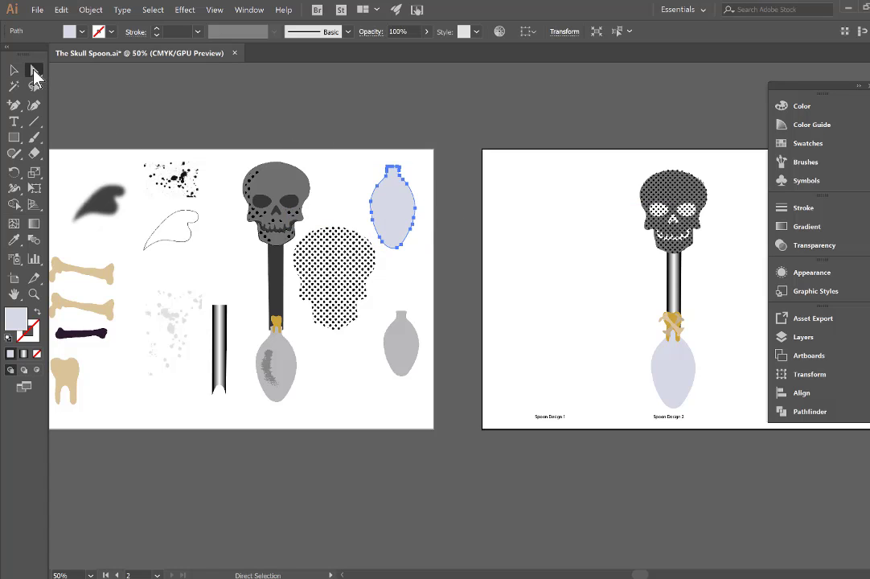
pyautogui.click(421, 281)
pyautogui.click(399, 215)
pyautogui.moveTo(383, 182)
pyautogui.mouseDown()
pyautogui.moveTo(390, 162)
pyautogui.moveTo(373, 195)
pyautogui.mouseUp()
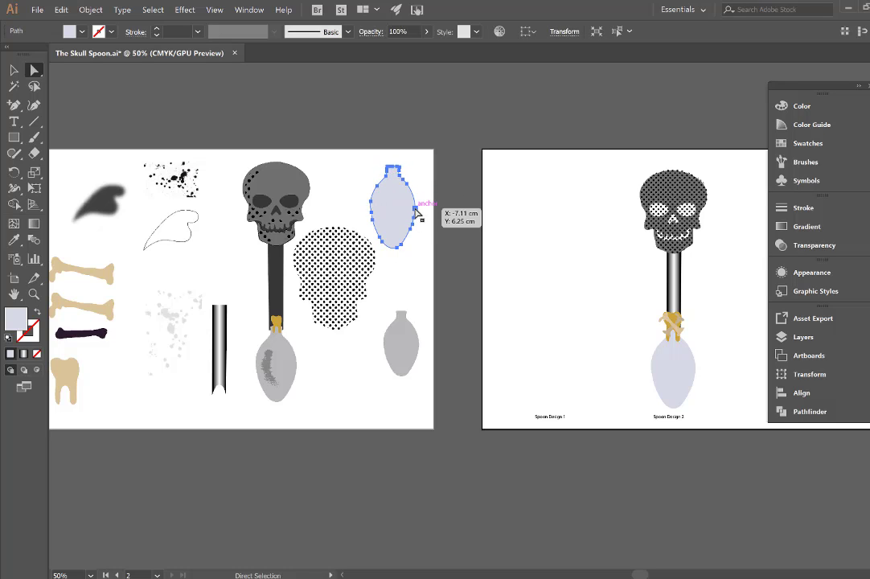
pyautogui.moveTo(415, 210); pyautogui.dragTo(437, 185)
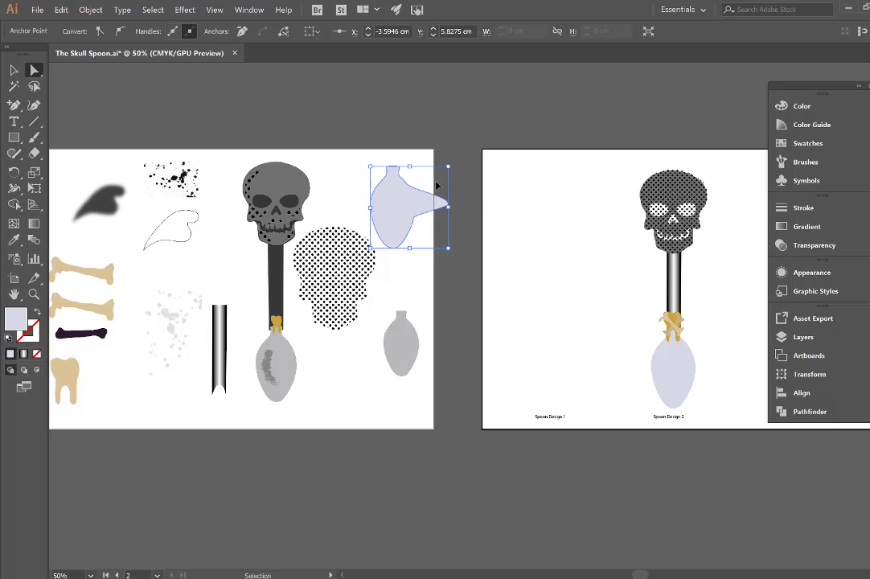
pyautogui.hotkey('ctrl', 'z')
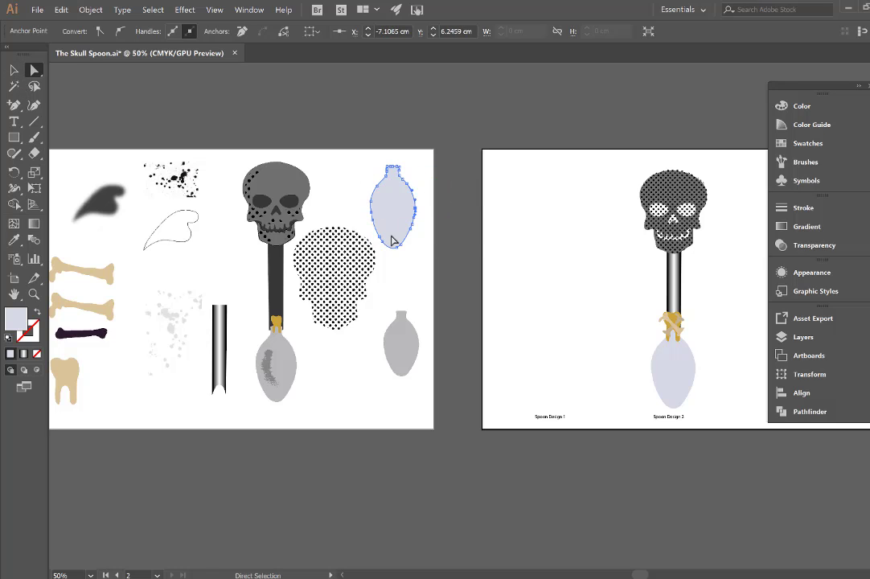
pyautogui.click(14, 70)
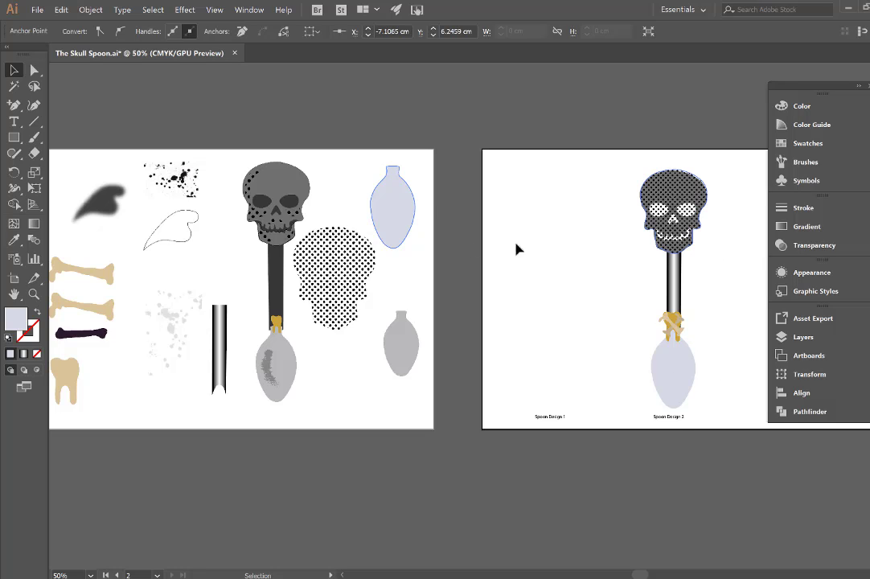
# Alt-drag a copy of the pale purple bottle onto Spoon Design 1 and resize it as the bowl
pyautogui.click(395, 204)
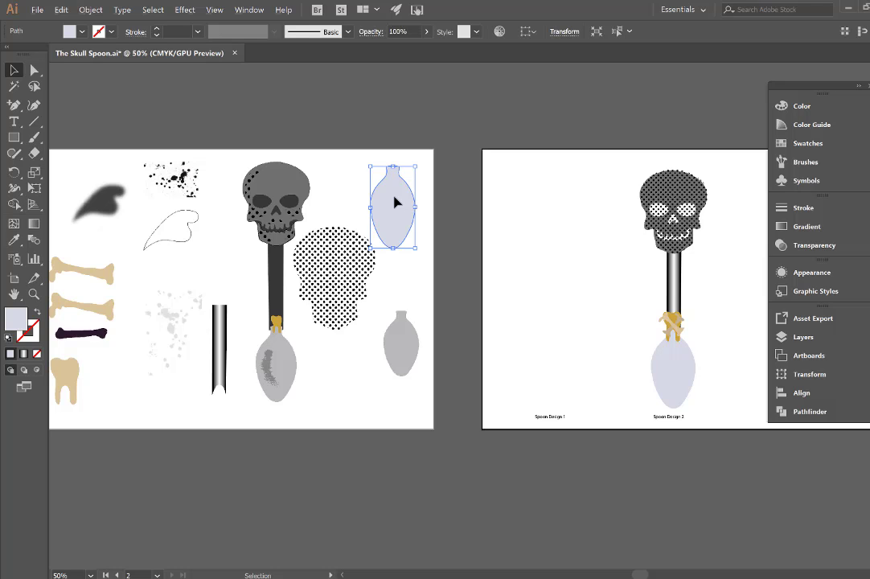
pyautogui.moveTo(398, 195); pyautogui.dragTo(555, 364)
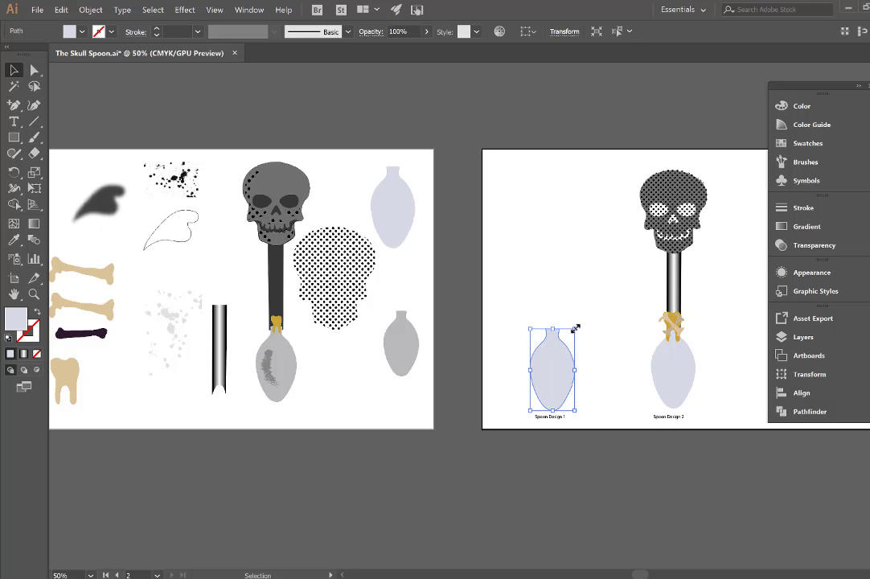
pyautogui.moveTo(575, 328)
pyautogui.mouseDown()
pyautogui.moveTo(597, 298)
pyautogui.moveTo(563, 341)
pyautogui.moveTo(577, 330)
pyautogui.mouseUp()
pyautogui.click(592, 347)
# Alt-drag a copy of the black-and-white gradient rod above the new bowl as the handle
pyautogui.click(219, 326)
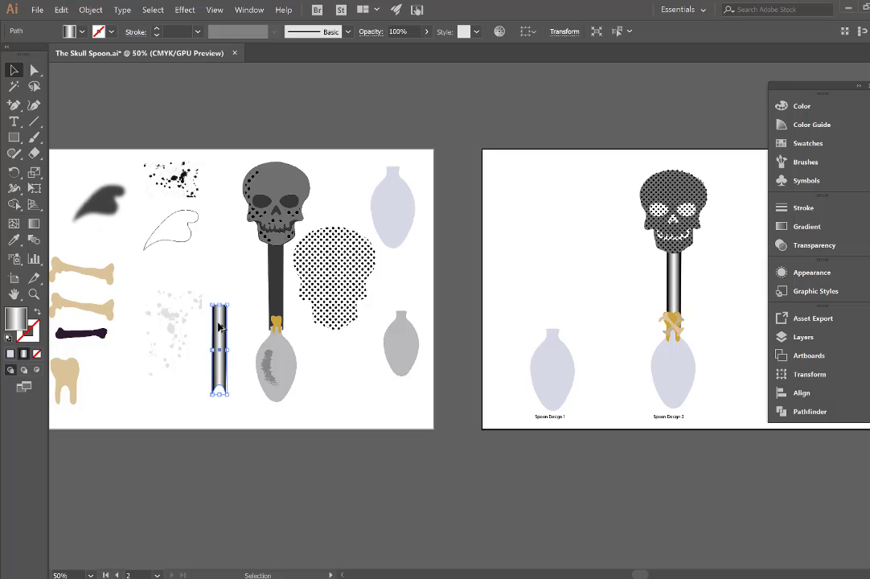
pyautogui.moveTo(219, 326); pyautogui.dragTo(551, 261)
pyautogui.click(521, 271)
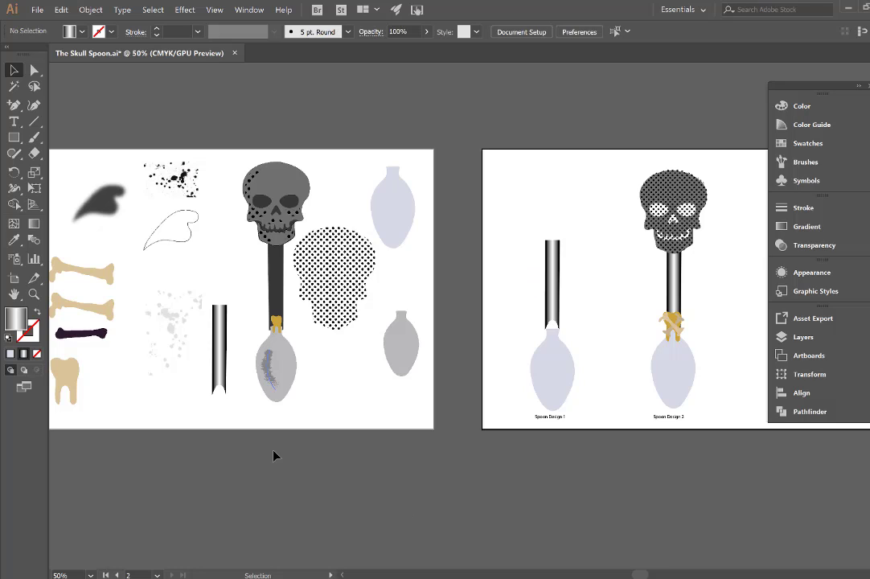
# Move the gold tooth from the left spoon onto Spoon Design 1 and enlarge it
pyautogui.moveTo(640, 574); pyautogui.dragTo(638, 574)
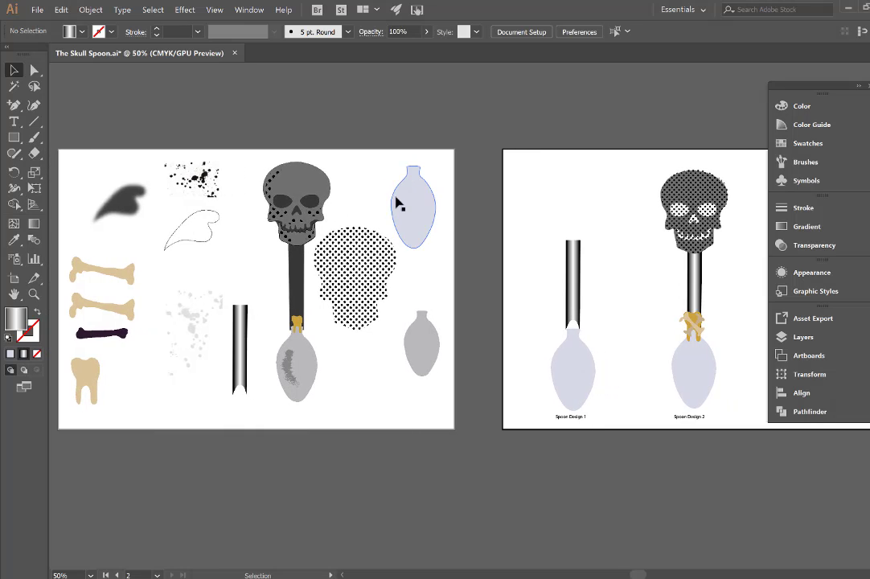
pyautogui.click(296, 323)
pyautogui.moveTo(298, 324); pyautogui.dragTo(574, 325)
pyautogui.moveTo(576, 329); pyautogui.dragTo(589, 344)
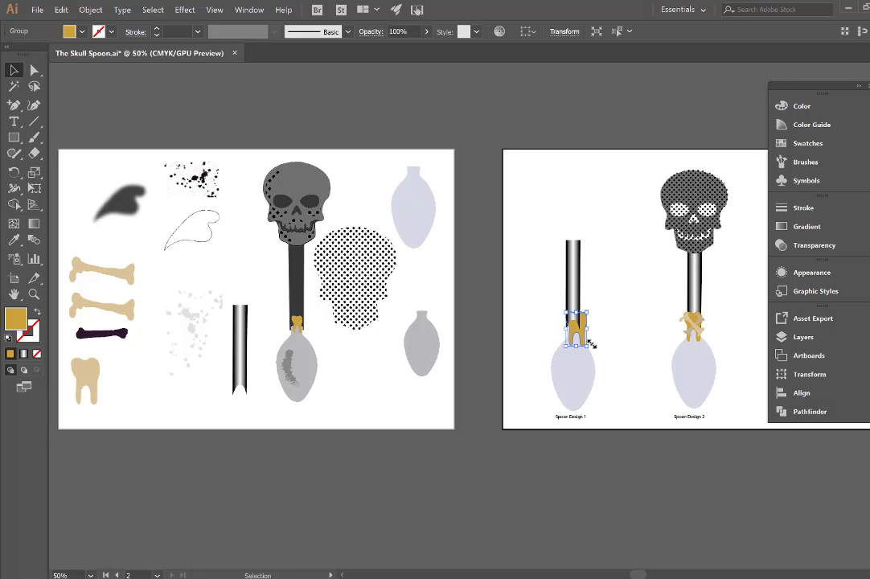
# Zoom in on Spoon Design 1 and nudge the gold tooth slightly up and left
pyautogui.press('a')
pyautogui.hotkey('ctrl', '=')
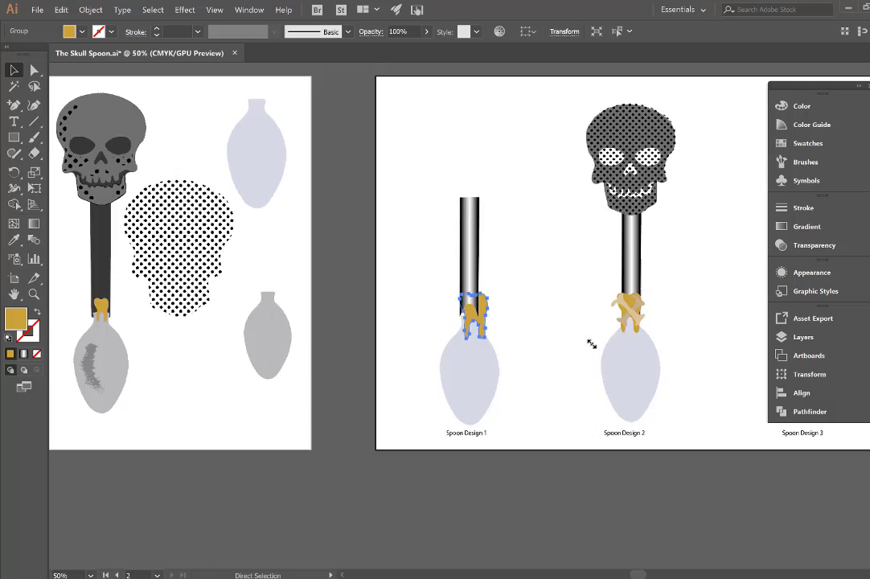
pyautogui.hotkey('ctrl', '=')
pyautogui.press('v')
pyautogui.click(591, 343)
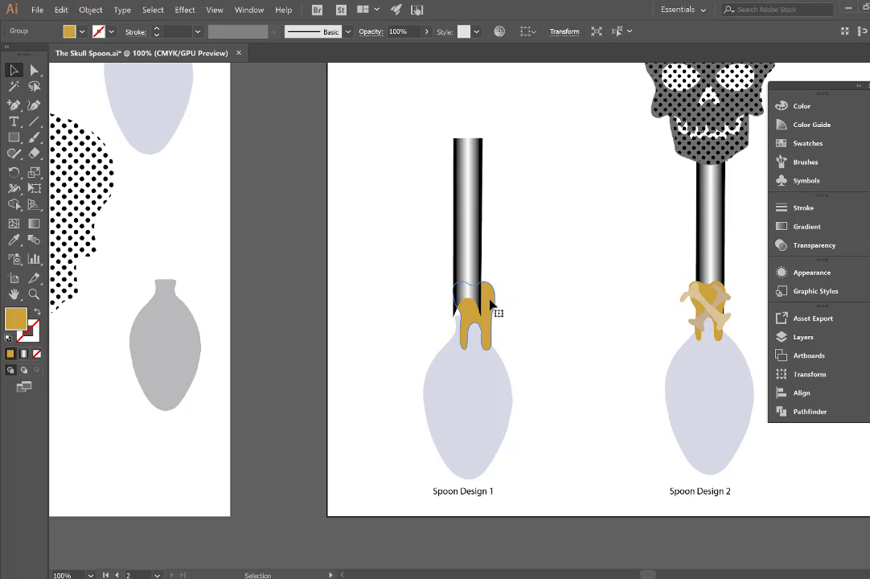
pyautogui.click(491, 307)
pyautogui.moveTo(489, 308); pyautogui.dragTo(474, 300)
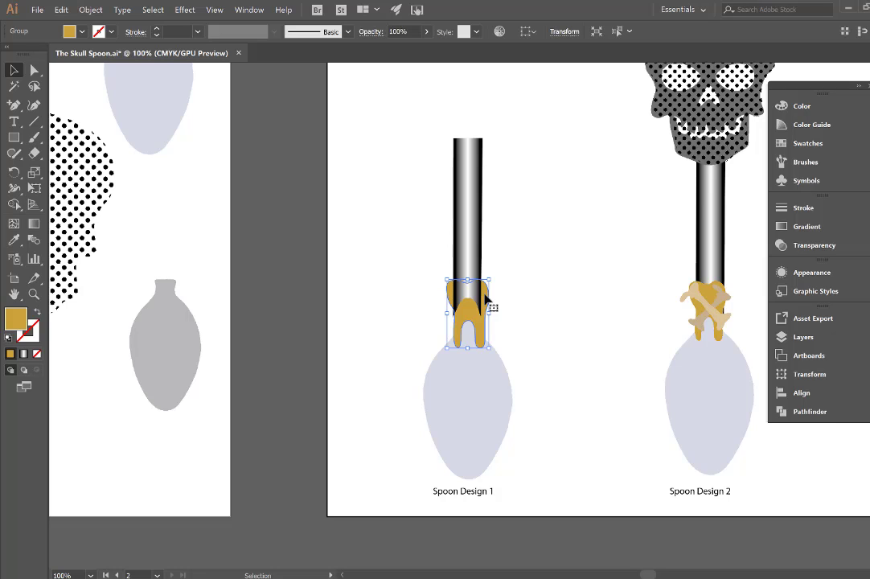
# Bring the gold tooth in front of the handle and rotate it upright
pyautogui.rightClick(487, 302)
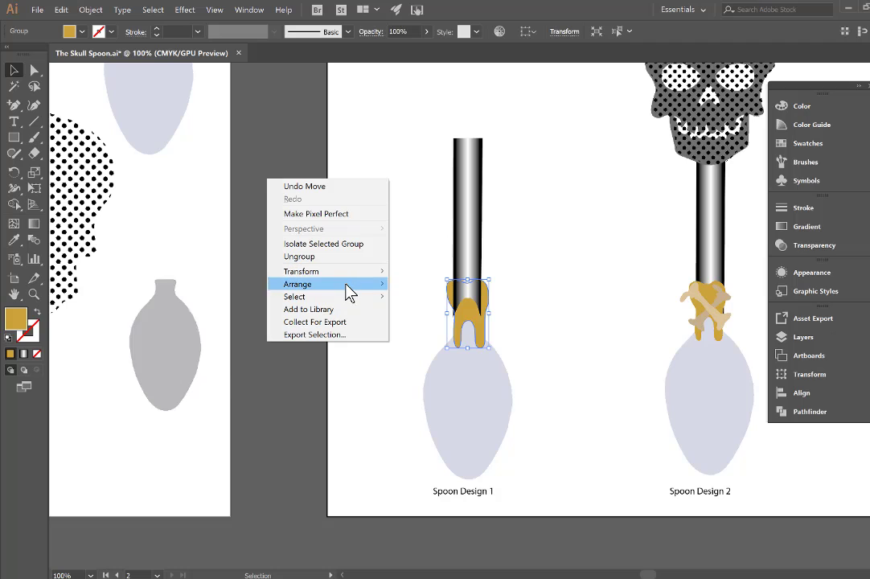
pyautogui.moveTo(348, 285)
pyautogui.click(207, 288)
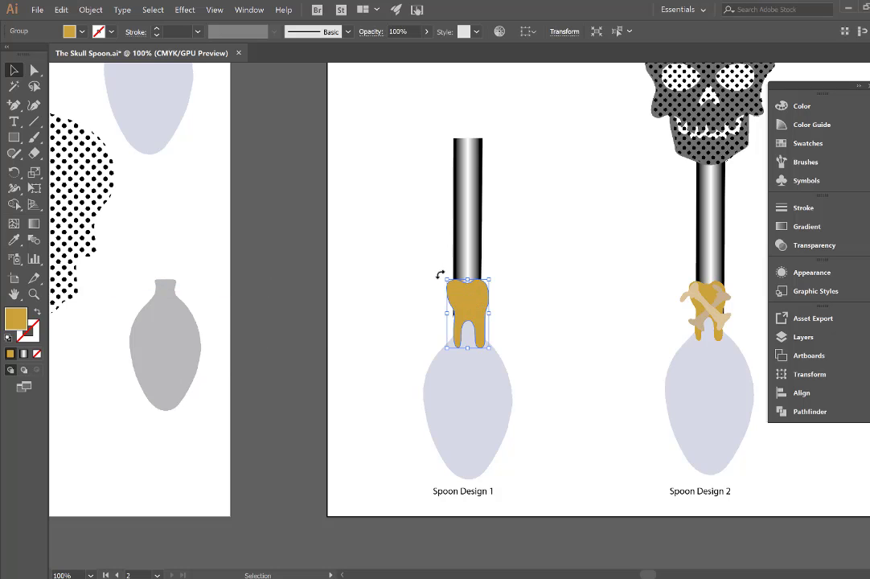
pyautogui.moveTo(441, 274); pyautogui.dragTo(493, 347)
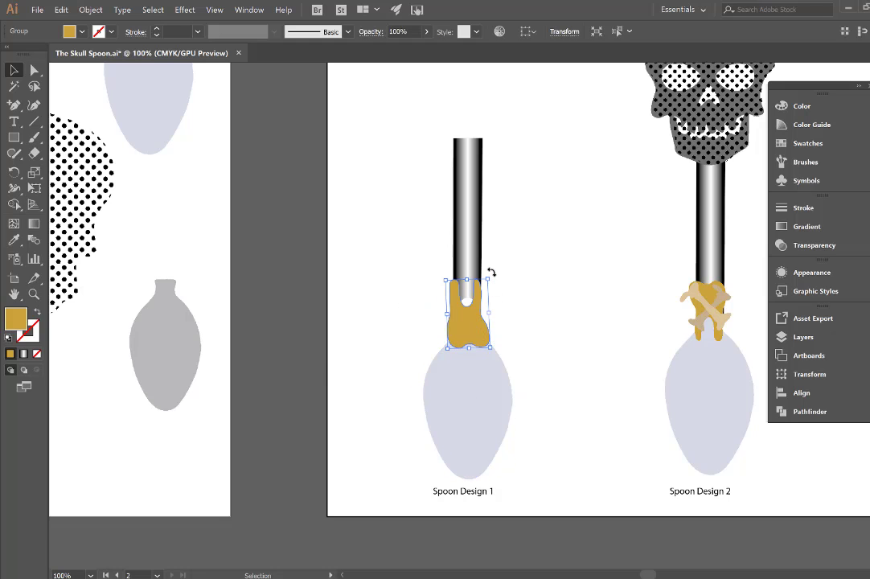
pyautogui.moveTo(490, 274); pyautogui.dragTo(438, 362)
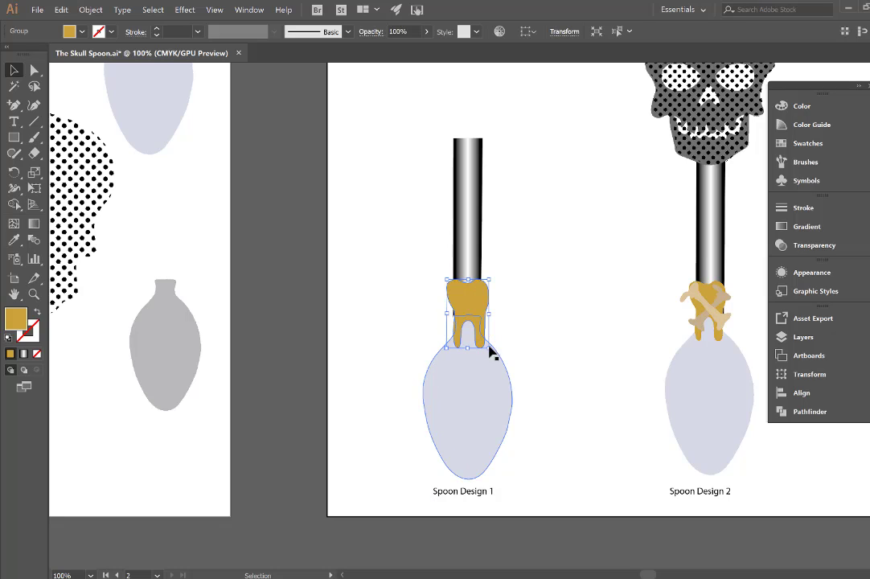
pyautogui.click(554, 319)
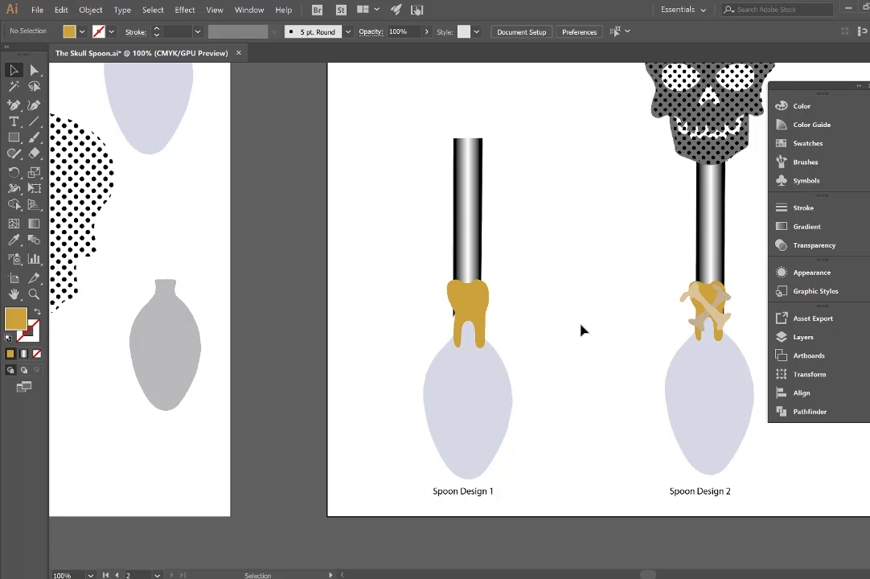
# Copy the upper tan bone from the left artboard onto Spoon Design 1
pyautogui.hotkey('ctrl', '-')
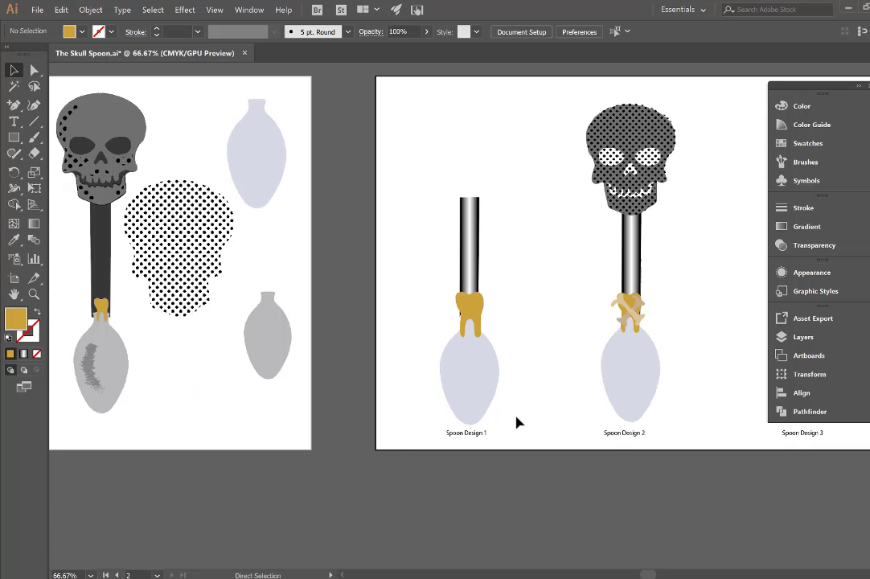
pyautogui.hotkey('ctrl', '-')
pyautogui.moveTo(207, 381); pyautogui.dragTo(266, 379)
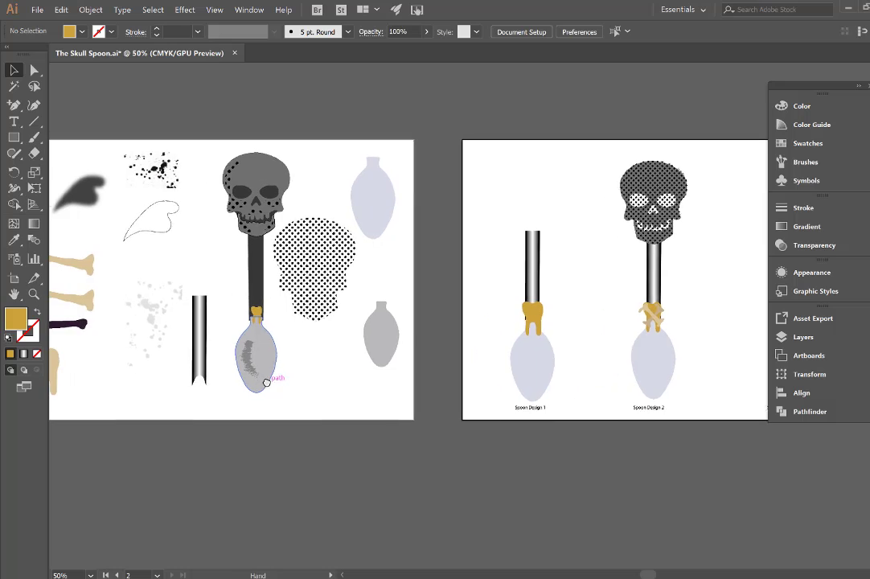
pyautogui.click(80, 264)
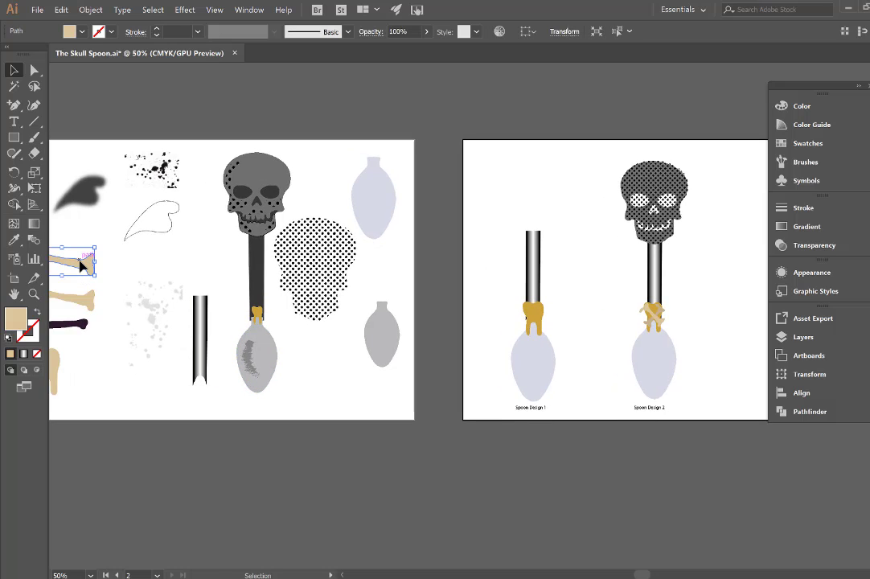
pyautogui.moveTo(85, 269); pyautogui.dragTo(553, 325)
pyautogui.scroll(3, 553, 324)
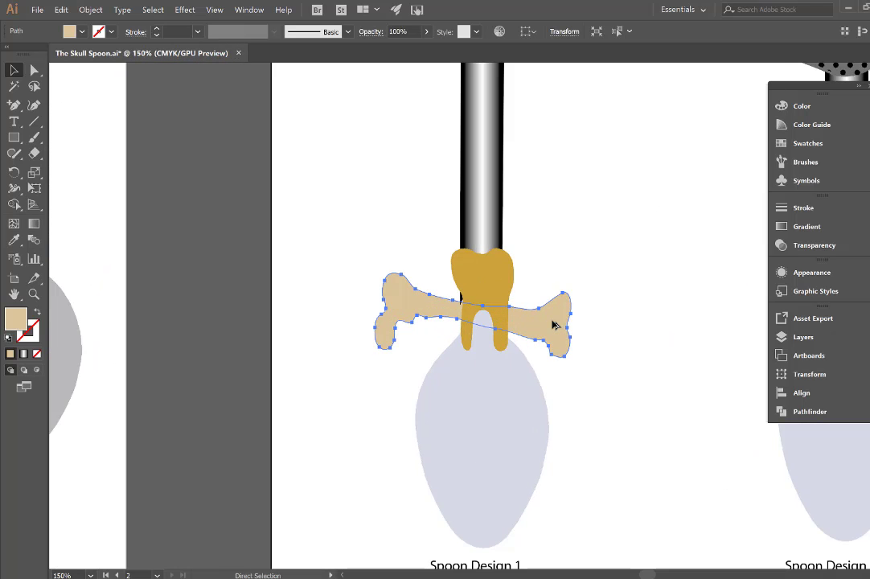
pyautogui.hotkey('ctrl', 'shift', 'a')
# Bring the bone copy in front of the gold tooth with Arrange > Bring to Front
pyautogui.rightClick(547, 336)
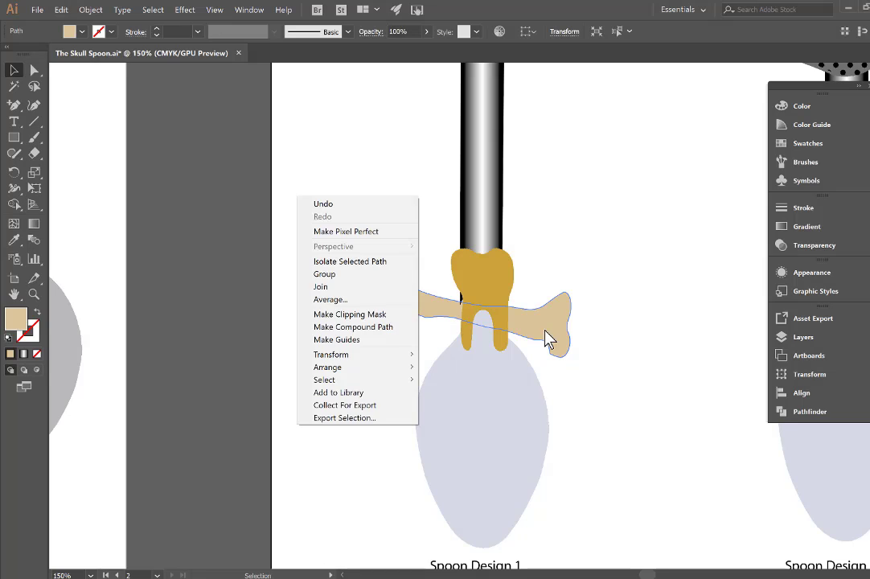
pyautogui.moveTo(375, 367)
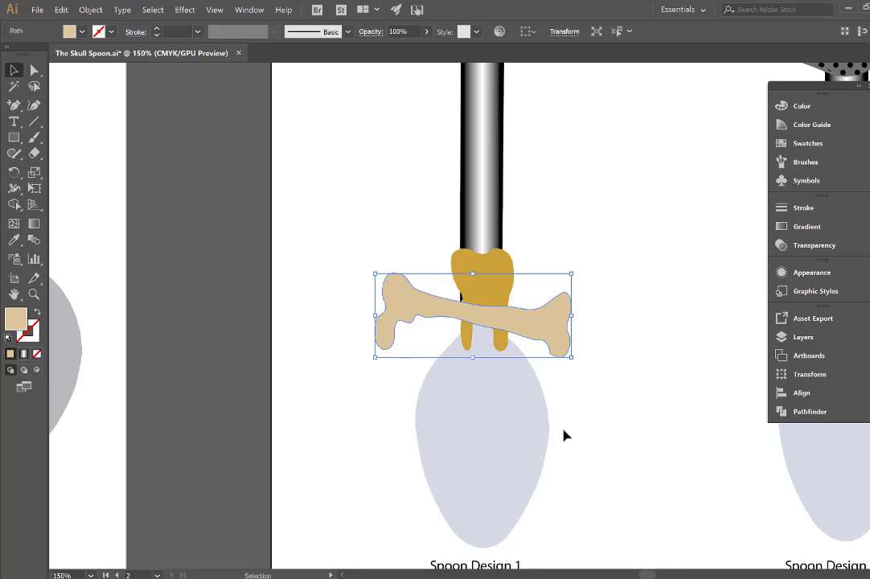
pyautogui.hotkey('ctrl', 'shift', ']')
pyautogui.rightClick(511, 440)
pyautogui.click(673, 441)
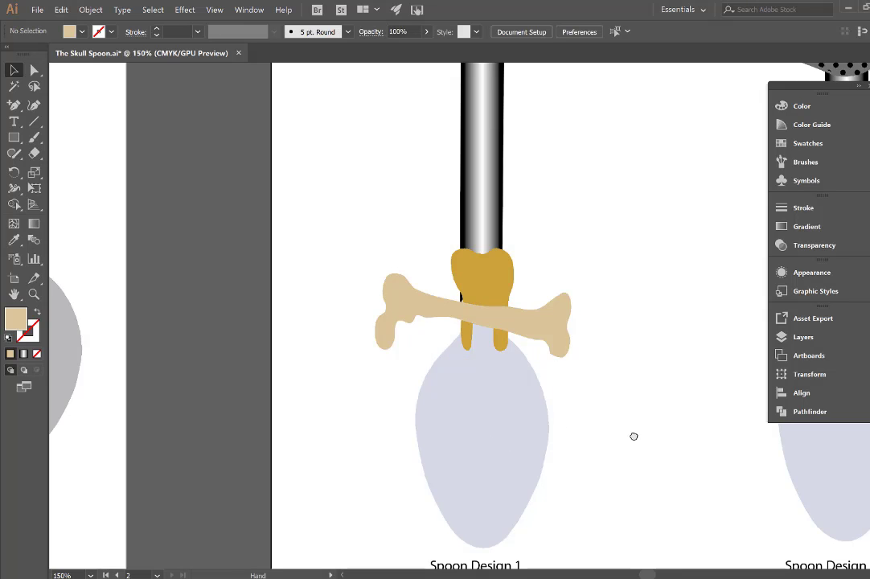
pyautogui.hscroll(4, 605, 431)
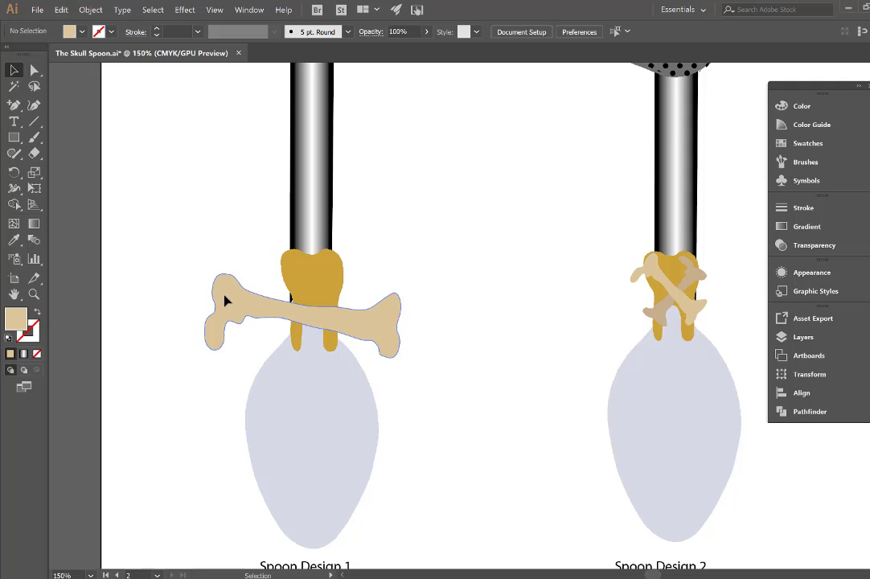
# Rotate the bone diagonally, shrink it to about 6.5 cm wide, and place it over the tooth
pyautogui.click(224, 302)
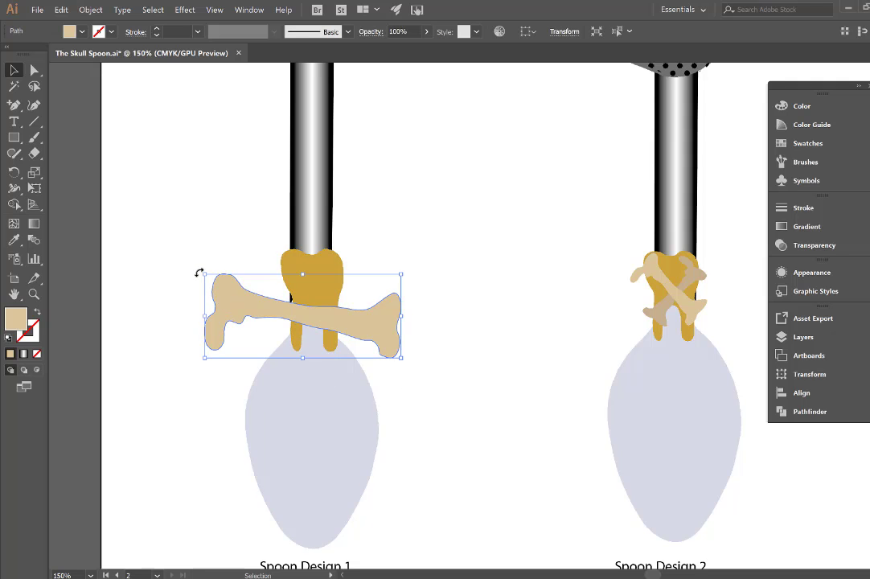
pyautogui.moveTo(199, 273)
pyautogui.mouseDown()
pyautogui.moveTo(210, 246)
pyautogui.moveTo(246, 230)
pyautogui.mouseUp()
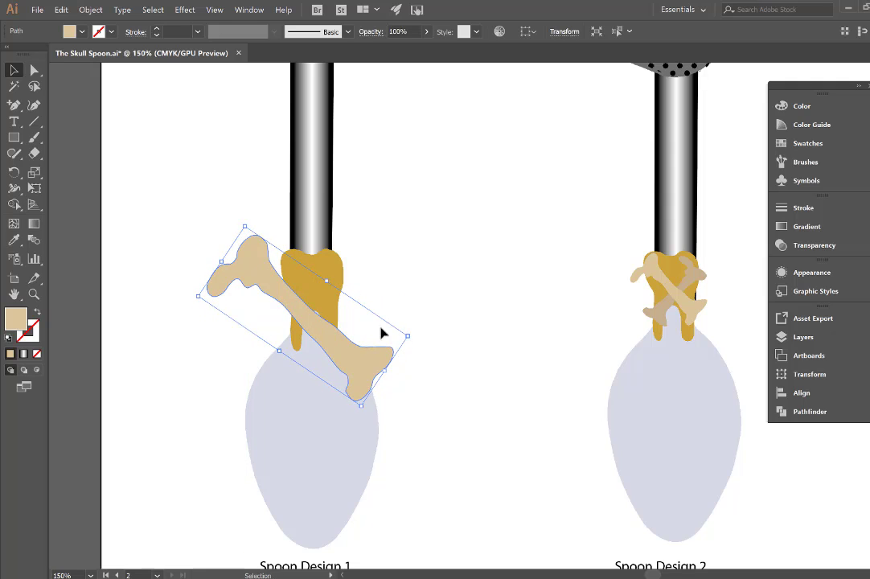
pyautogui.moveTo(407, 335); pyautogui.dragTo(355, 328)
pyautogui.moveTo(278, 311); pyautogui.dragTo(345, 306)
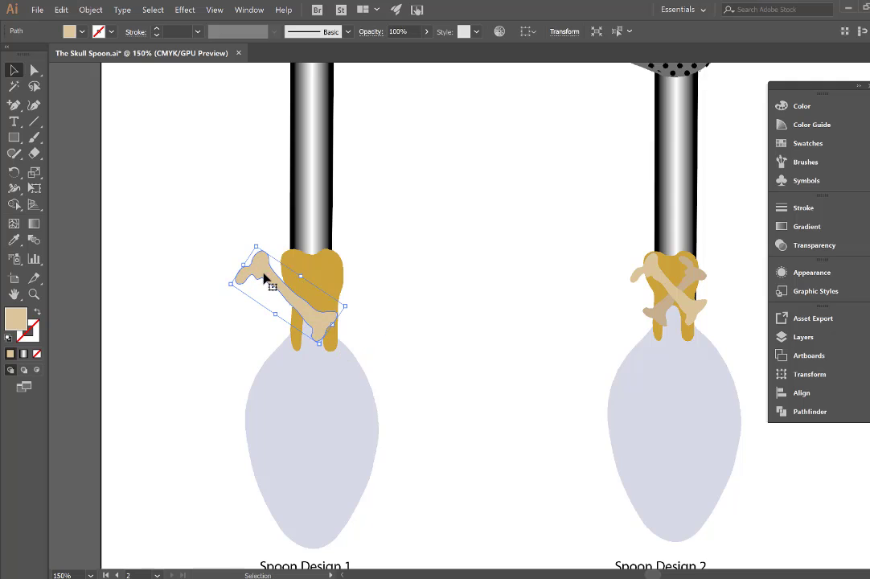
pyautogui.moveTo(270, 284); pyautogui.dragTo(281, 277)
pyautogui.click(413, 353)
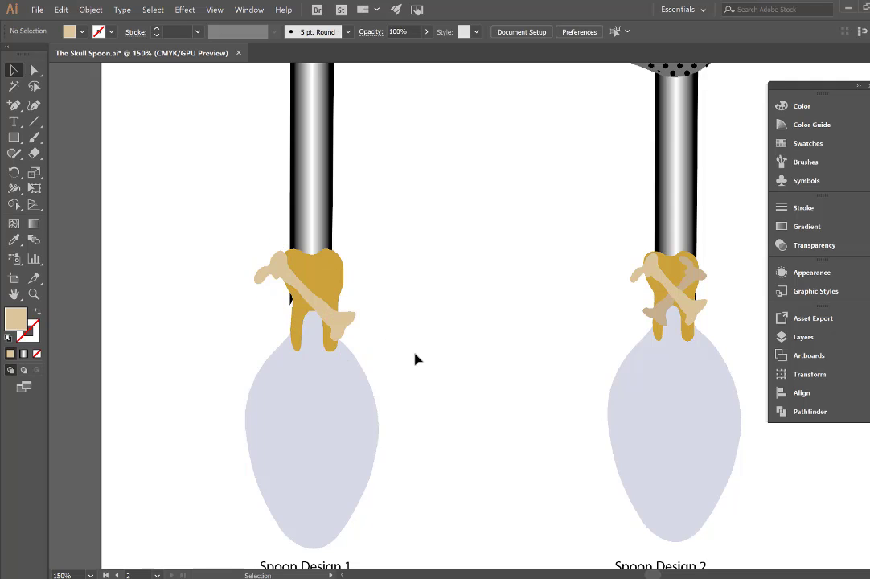
pyautogui.click(342, 324)
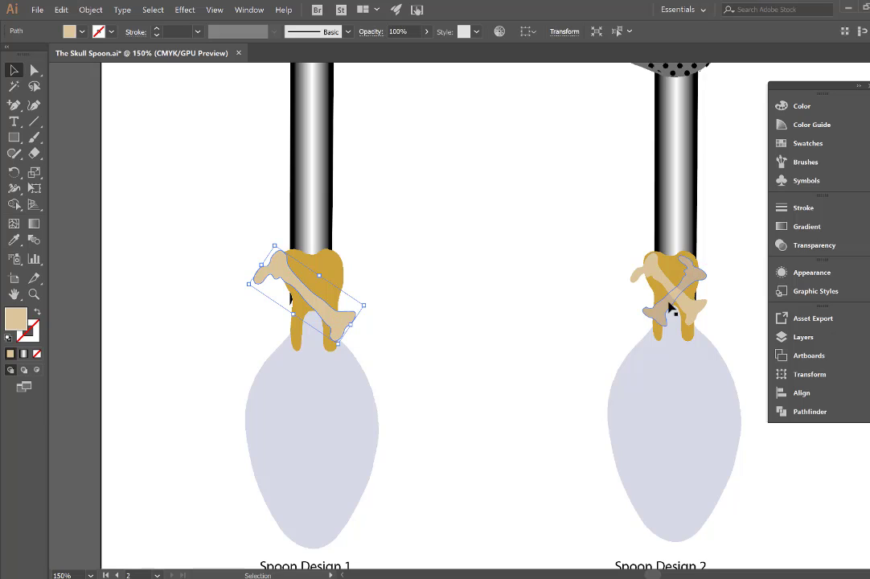
# Open Transform > Reflect for the bone on the Vertical axis and compare the preview
pyautogui.rightClick(338, 328)
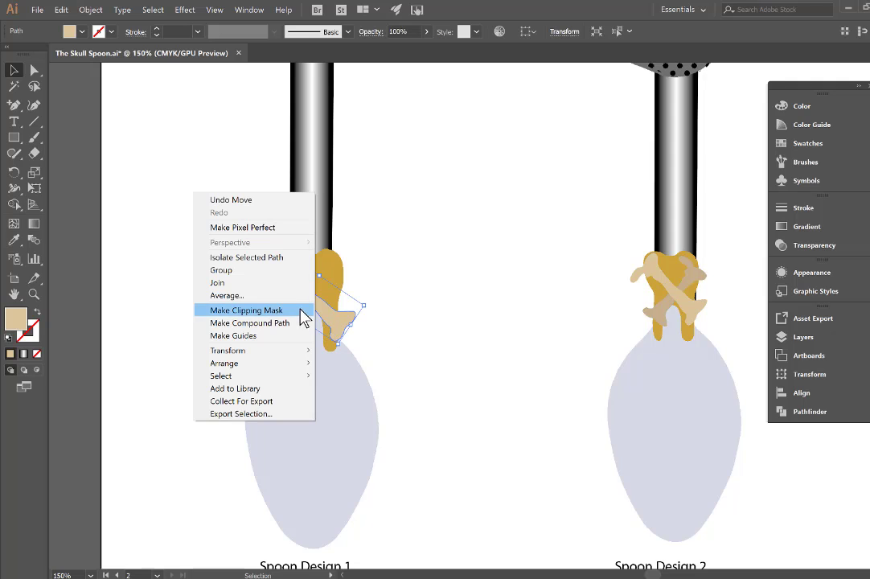
pyautogui.moveTo(273, 362)
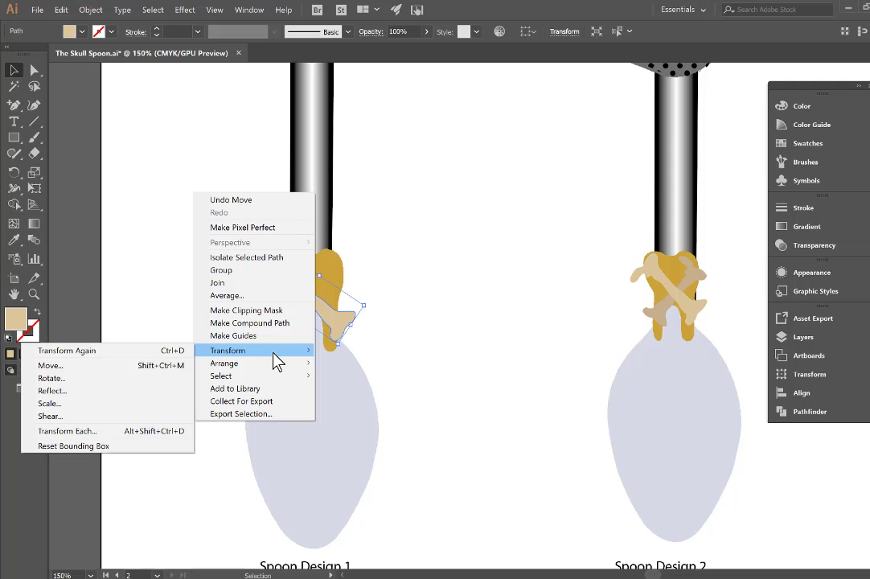
pyautogui.click(136, 392)
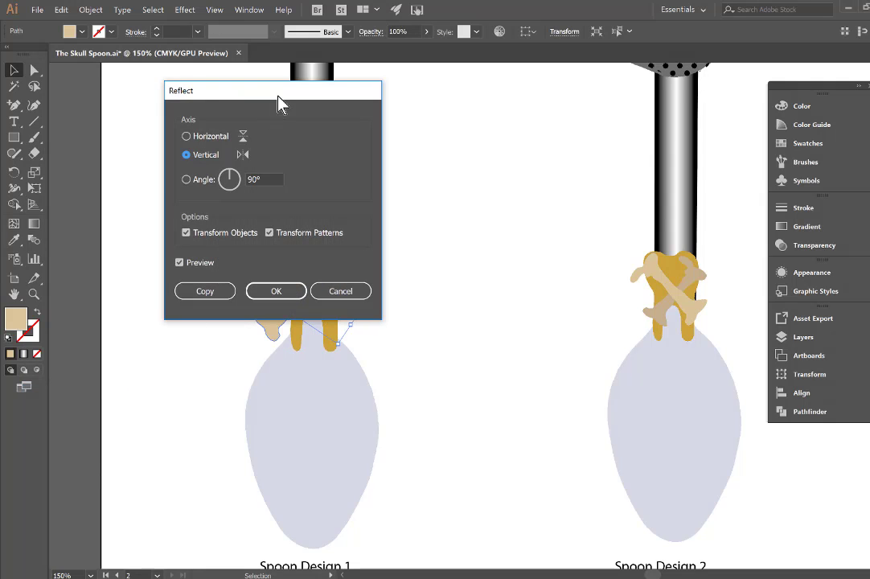
pyautogui.moveTo(329, 77); pyautogui.dragTo(517, 68)
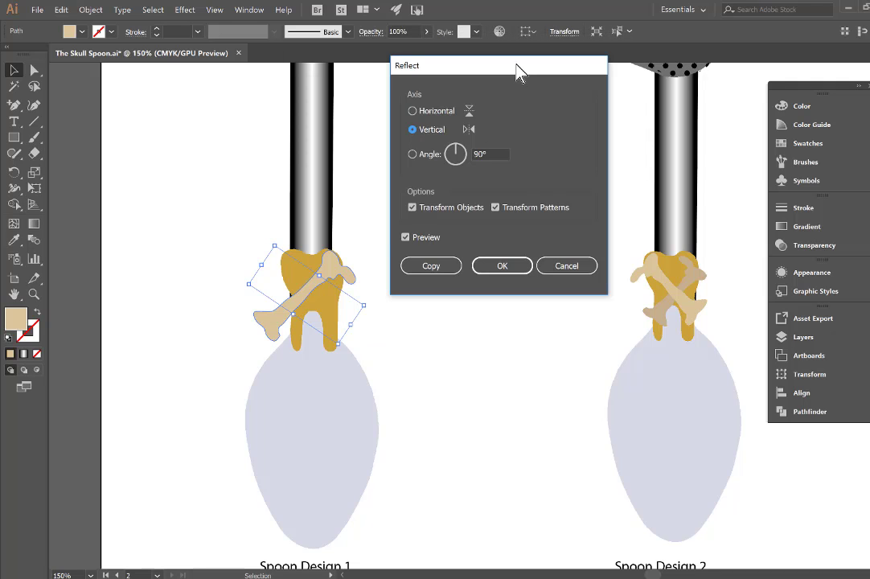
pyautogui.click(405, 238)
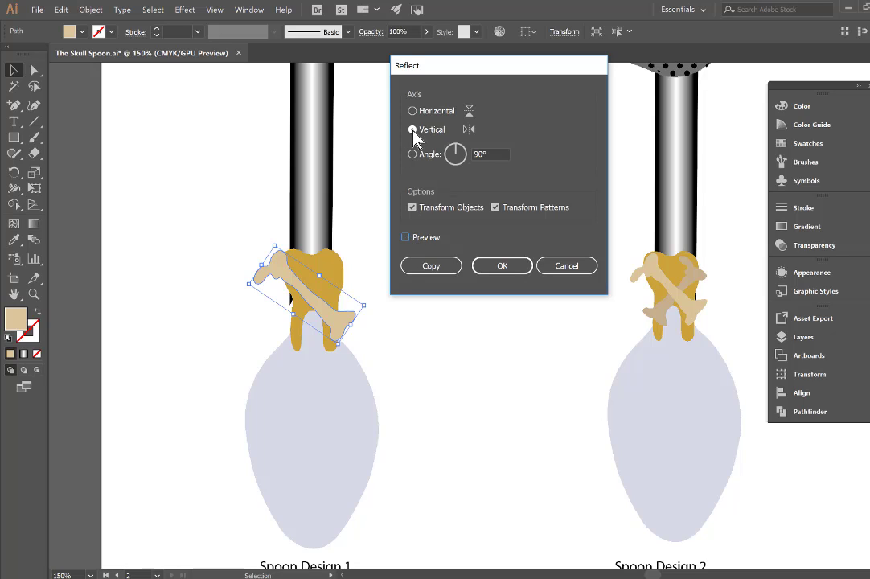
pyautogui.click(406, 238)
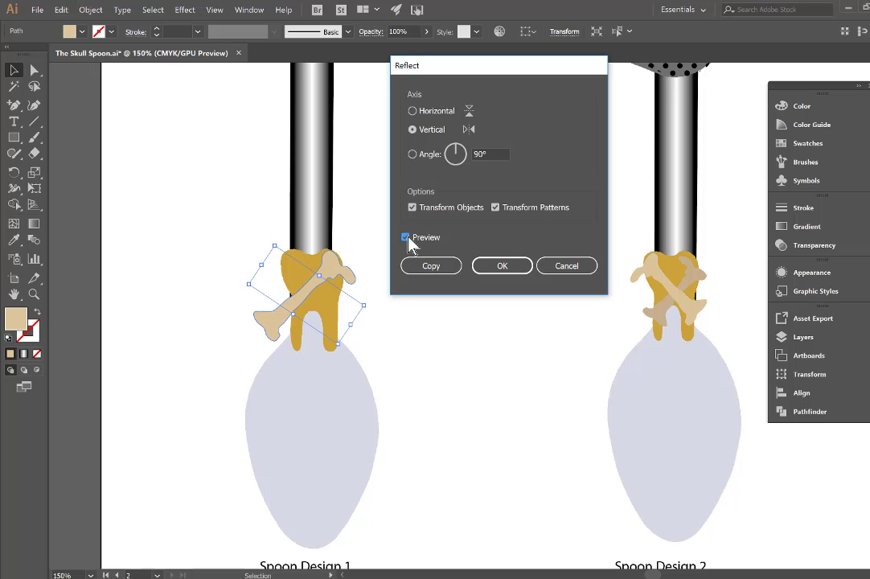
pyautogui.click(406, 238)
pyautogui.click(406, 238)
pyautogui.click(407, 238)
pyautogui.click(406, 238)
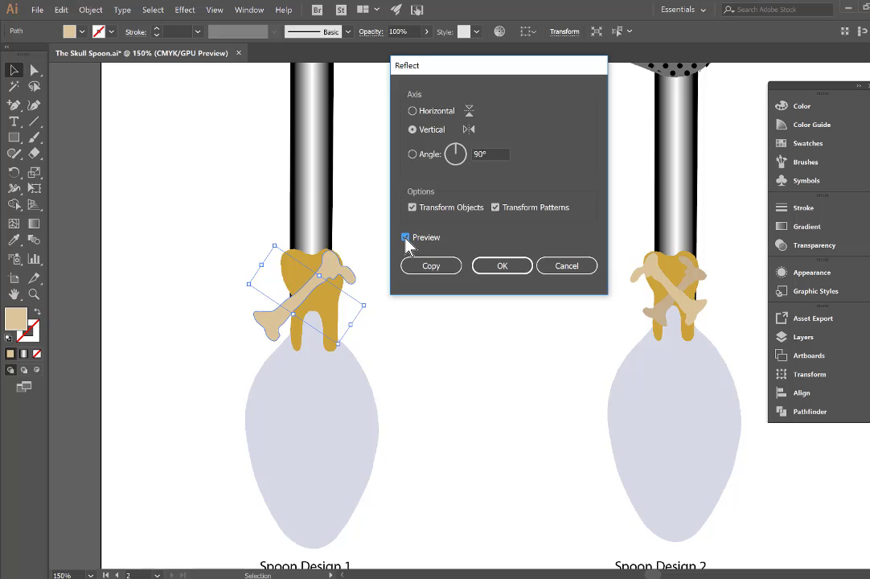
# Create the mirrored bone copy and bring the crossed bones in front of the gold tooth
pyautogui.click(434, 268)
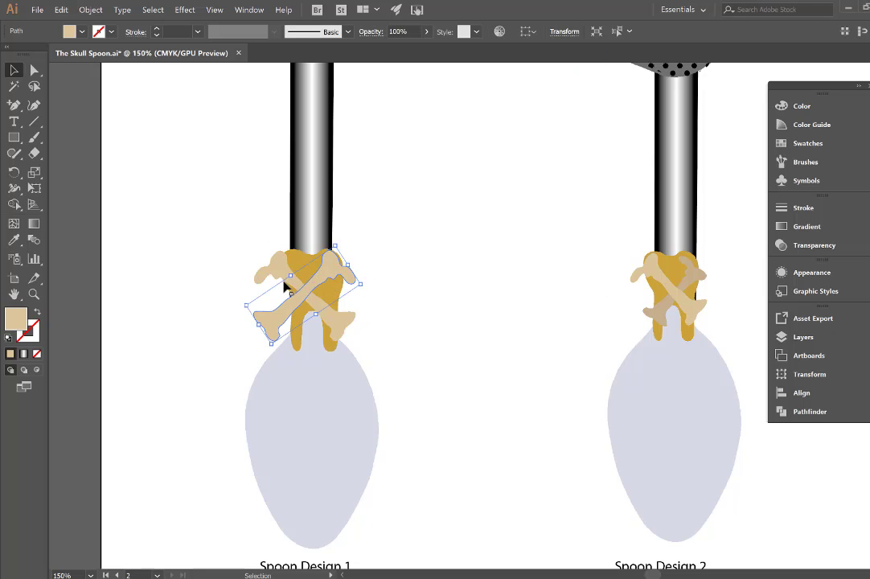
pyautogui.hotkey('ctrl', 'shift', ']')
pyautogui.moveTo(740, 567)
# Shift-select both crossed bones and nudge them right to centre the X on the gold tooth
pyautogui.keyDown('shift'); pyautogui.click(277, 275); pyautogui.keyUp('shift')
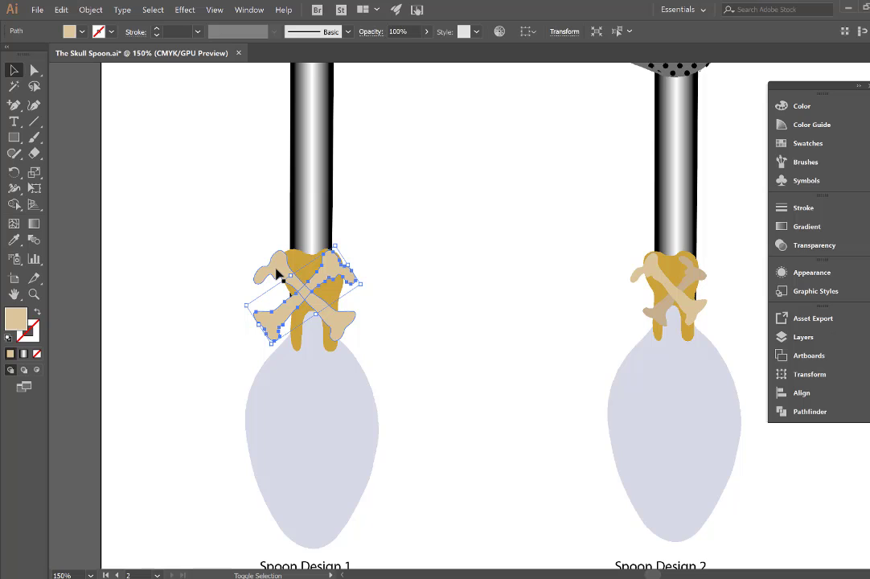
pyautogui.click(468, 308)
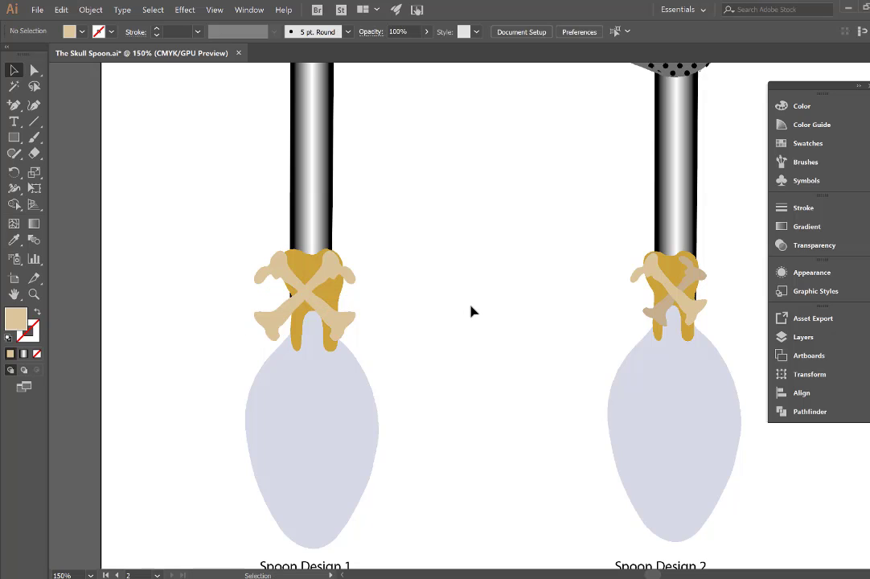
pyautogui.click(332, 273)
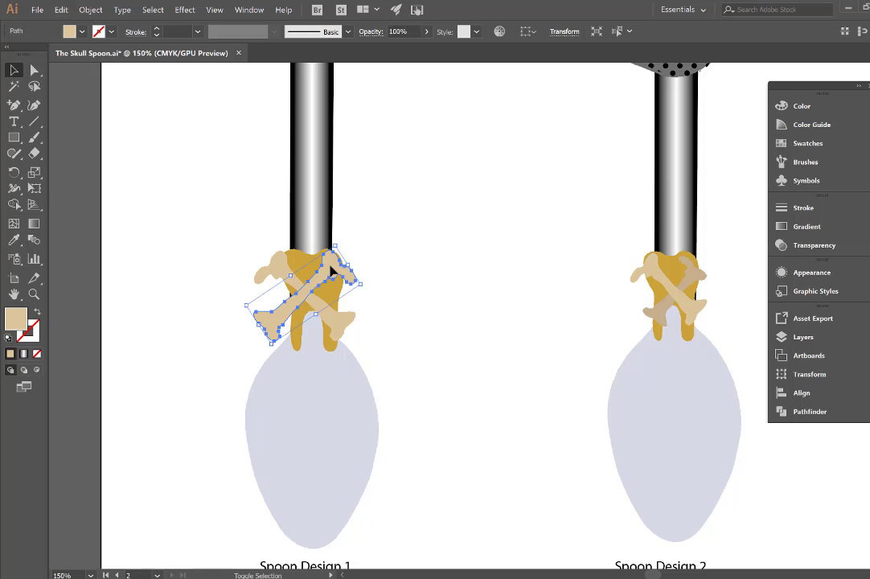
pyautogui.keyDown('shift'); pyautogui.click(278, 268); pyautogui.keyUp('shift')
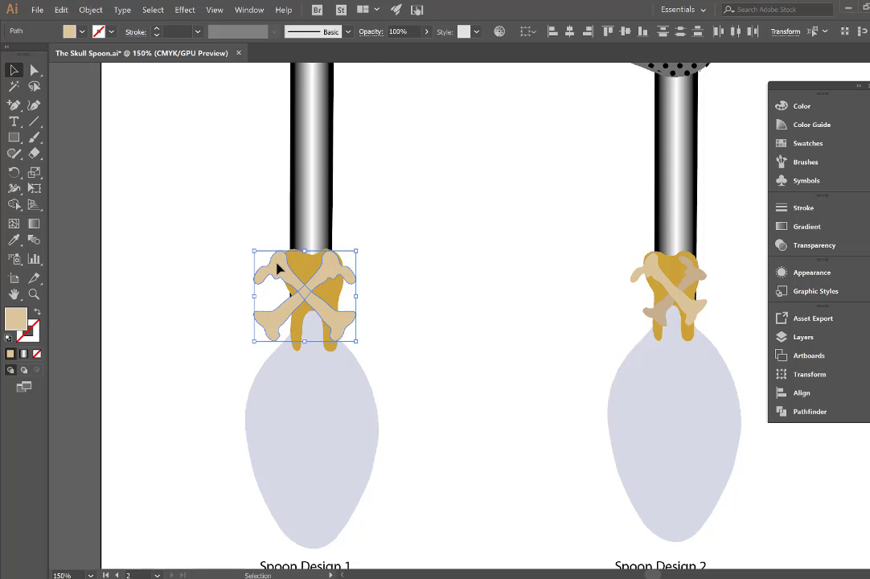
pyautogui.press('shift')
pyautogui.press('shift')
pyautogui.press('shift')
pyautogui.press('shift')
pyautogui.press('shift')
pyautogui.click(328, 160)
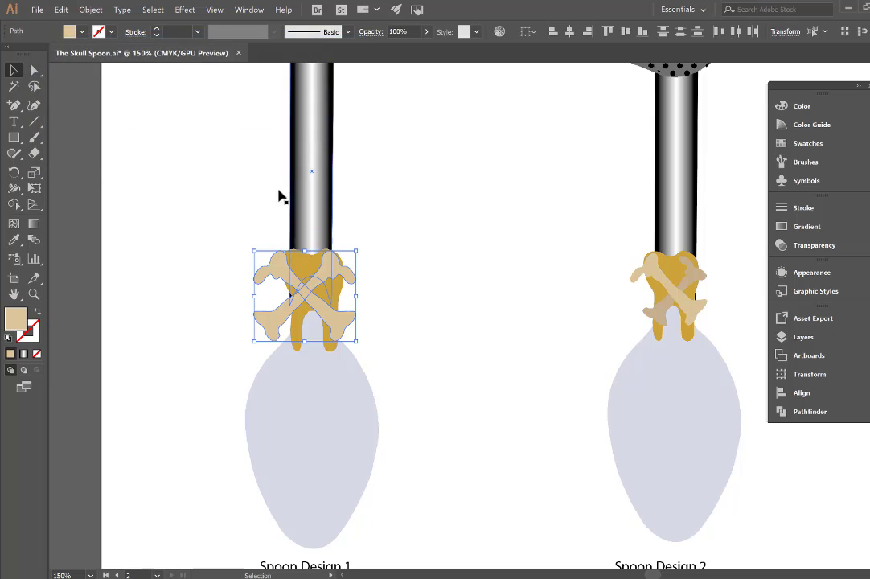
pyautogui.press('Right')
pyautogui.press('Right')
pyautogui.press('Right')
pyautogui.press('Right')
pyautogui.press('Right')
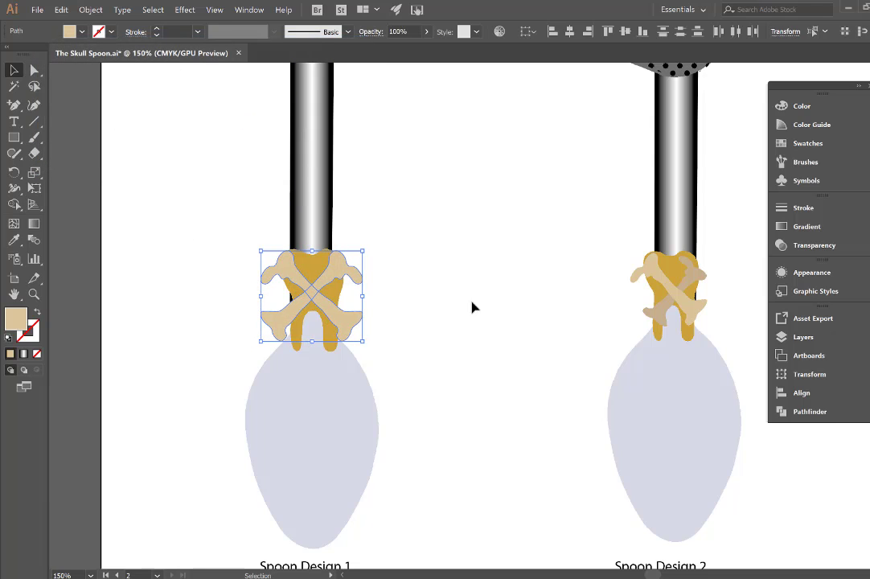
# Select one bone, try a black stroke then revert it to None, and make Fill active
pyautogui.click(443, 355)
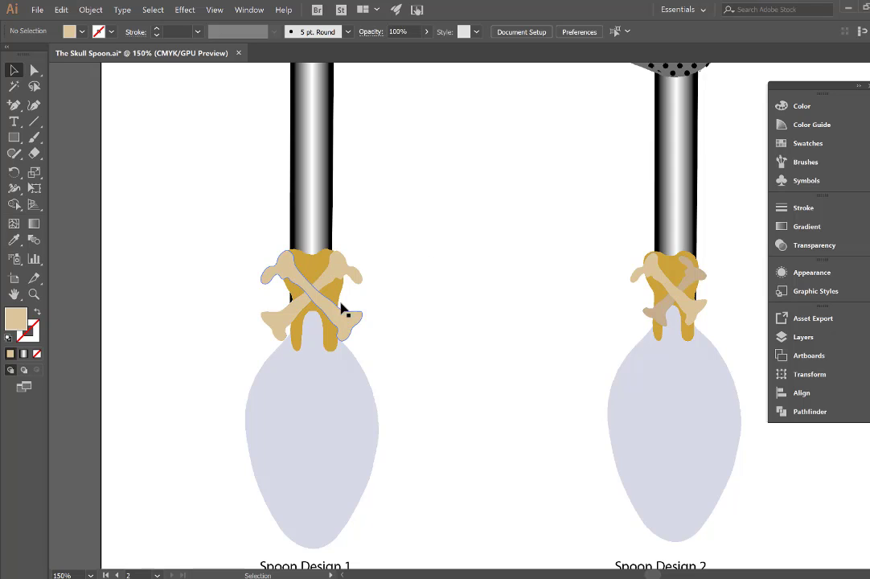
pyautogui.click(337, 272)
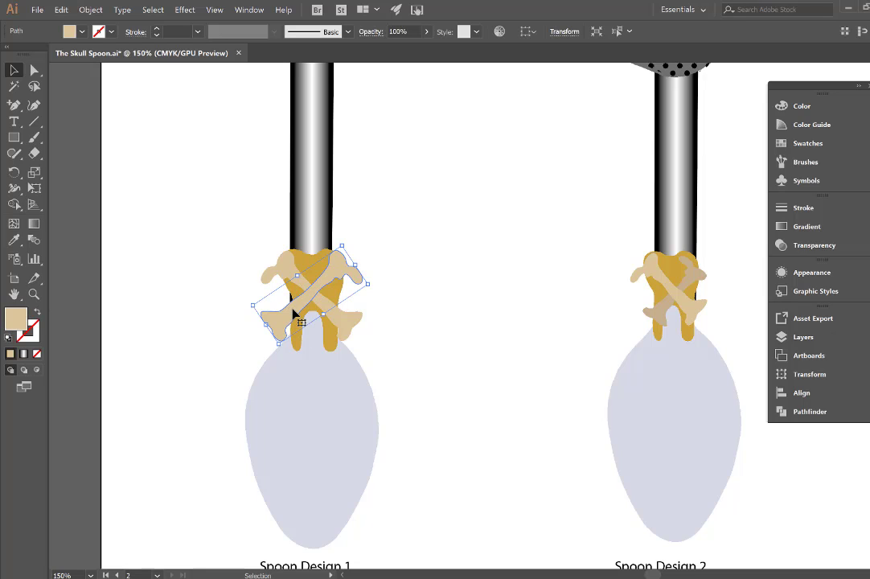
pyautogui.click(37, 328)
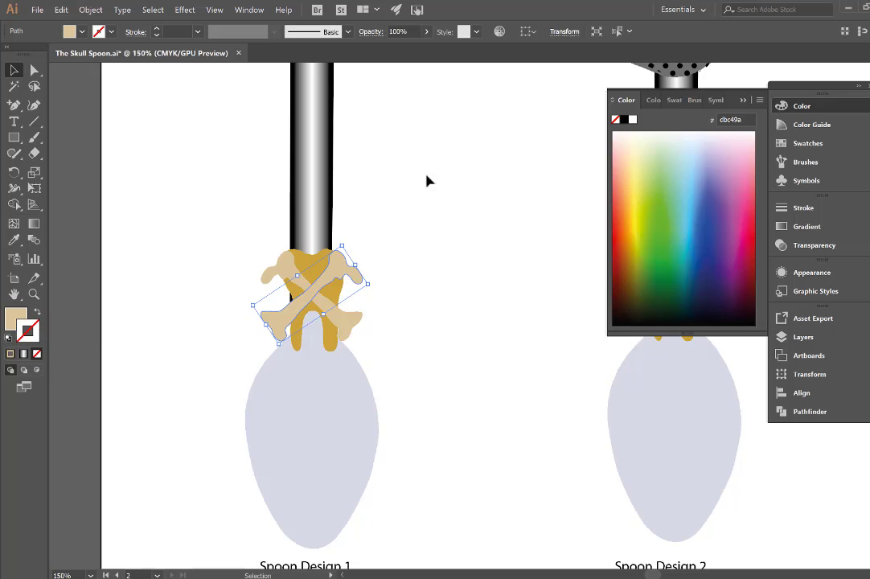
pyautogui.click(624, 119)
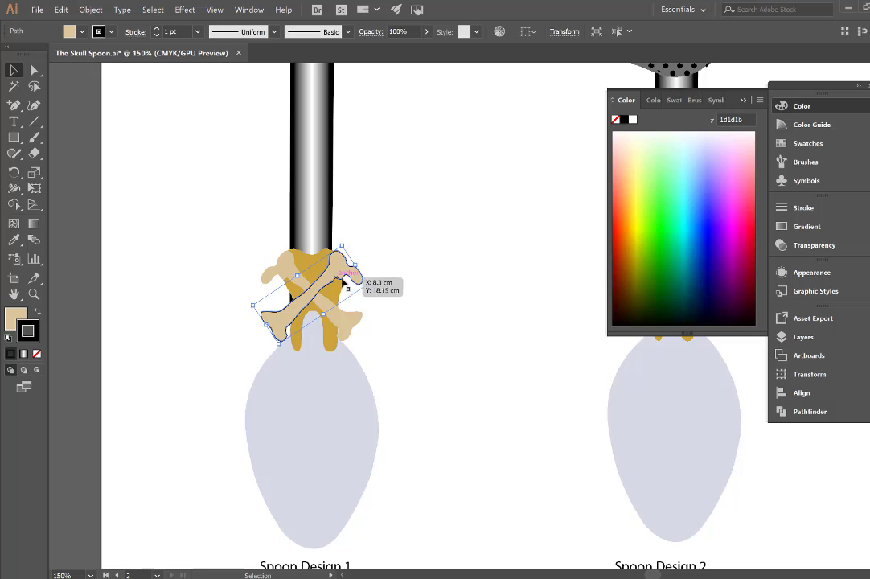
pyautogui.click(616, 120)
pyautogui.click(745, 99)
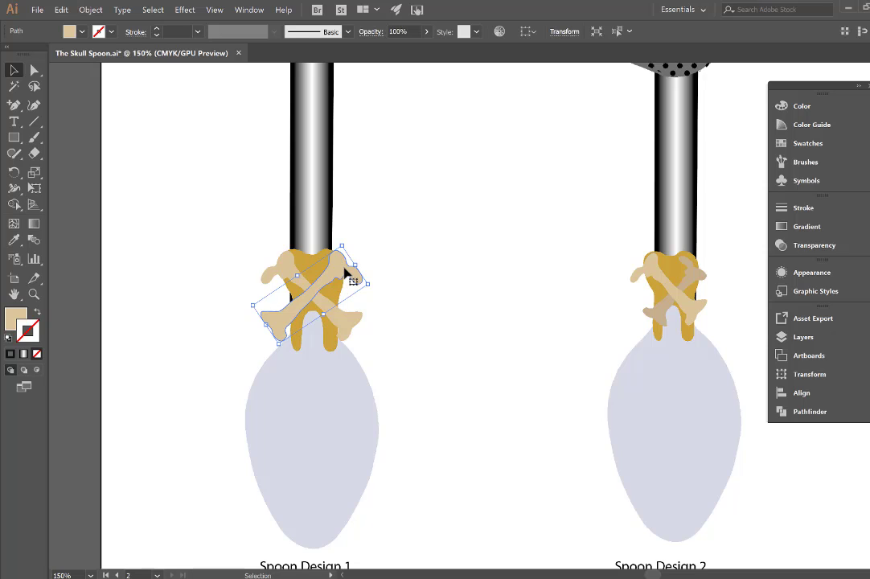
pyautogui.click(18, 320)
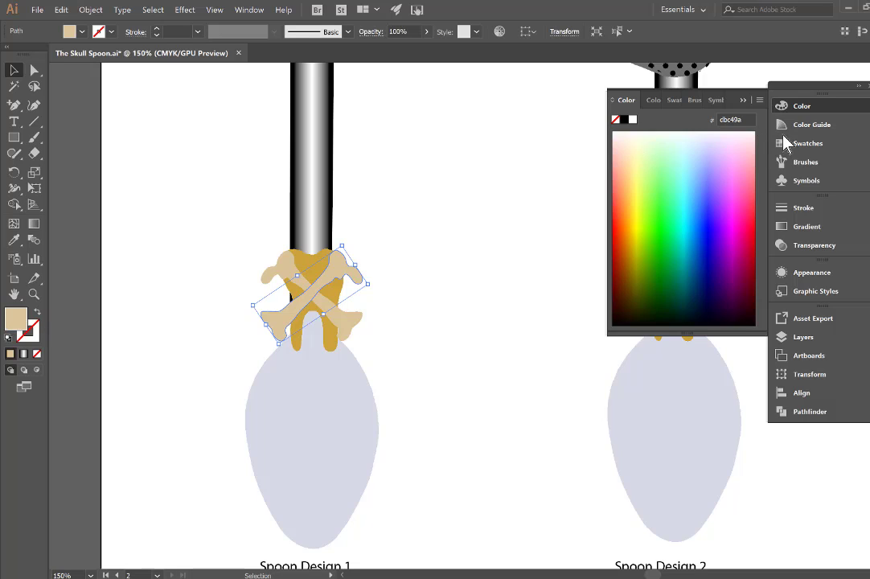
# Recolour the bone's fill in the Color Picker to a darker, greyer tan around ccb796
pyautogui.click(789, 144)
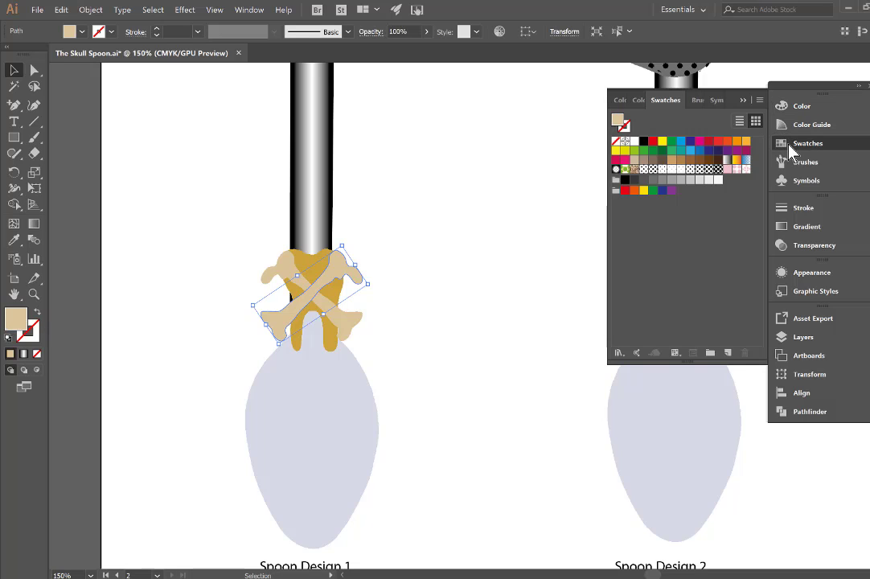
pyautogui.doubleClick(617, 122)
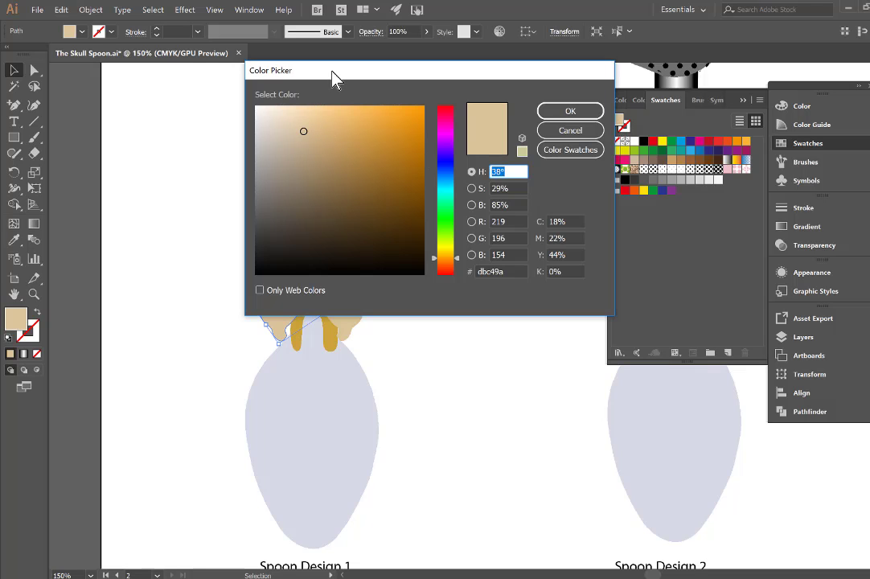
pyautogui.moveTo(332, 70); pyautogui.dragTo(602, 165)
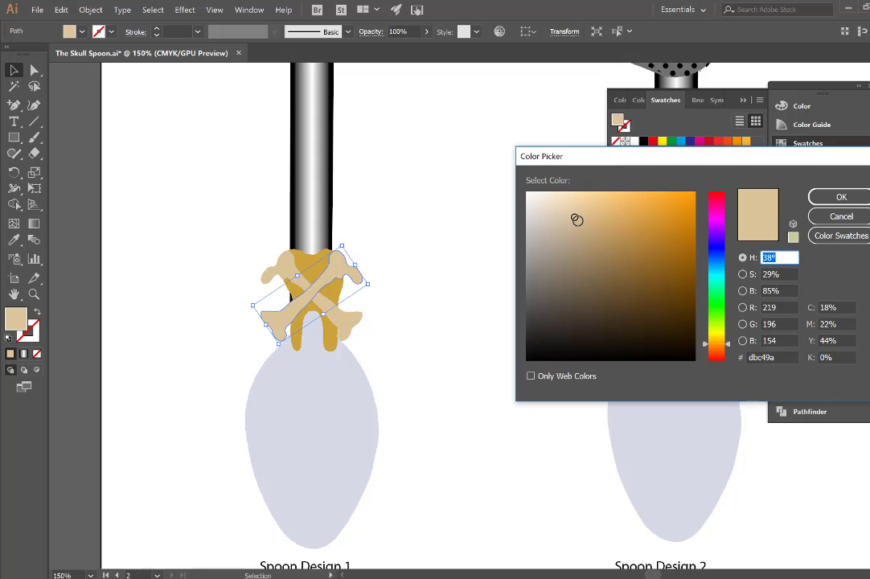
pyautogui.moveTo(576, 220); pyautogui.dragTo(572, 231)
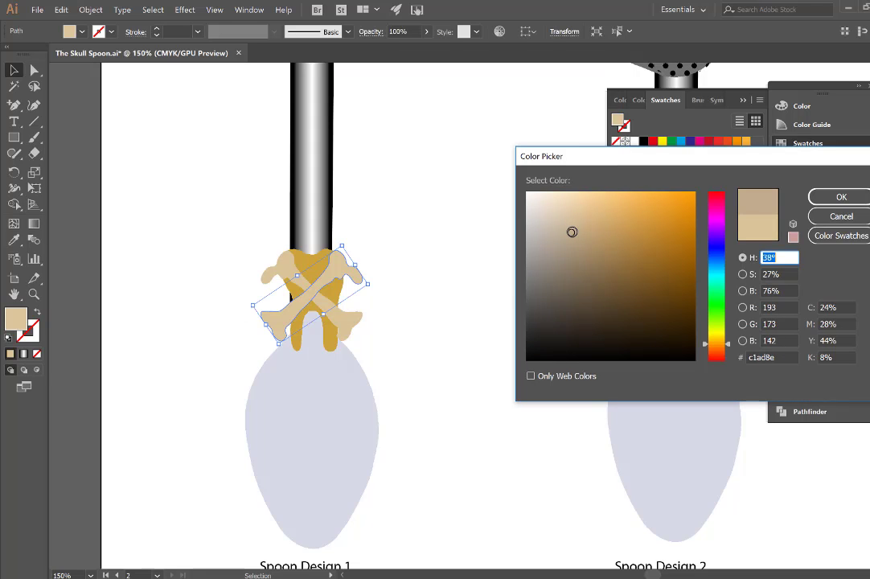
pyautogui.moveTo(572, 231); pyautogui.dragTo(568, 234)
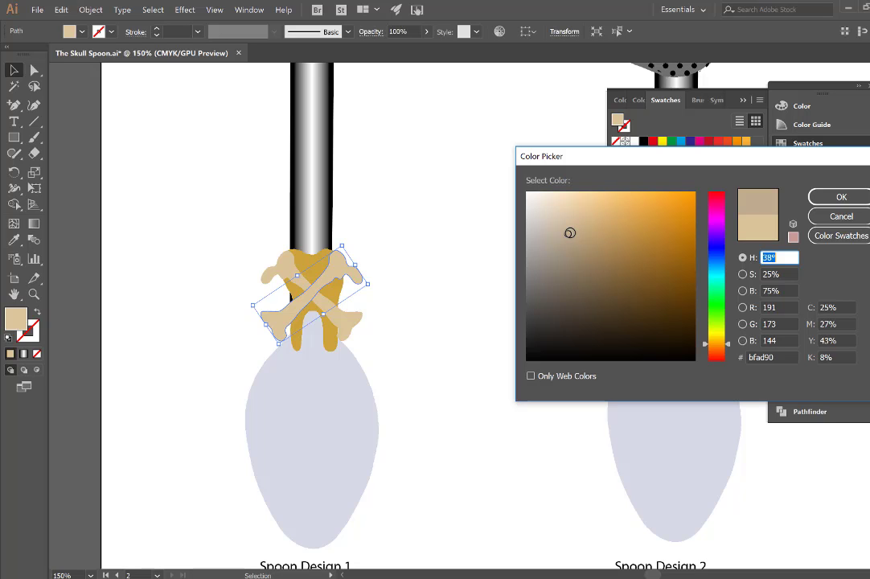
pyautogui.click(845, 198)
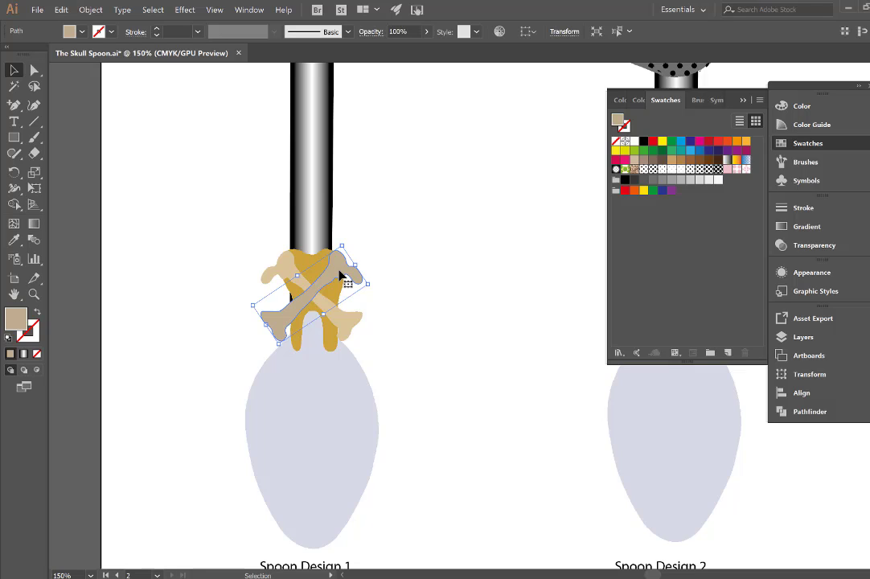
# Send the recoloured bone backward, deselect it, and close the Swatches panel
pyautogui.rightClick(340, 276)
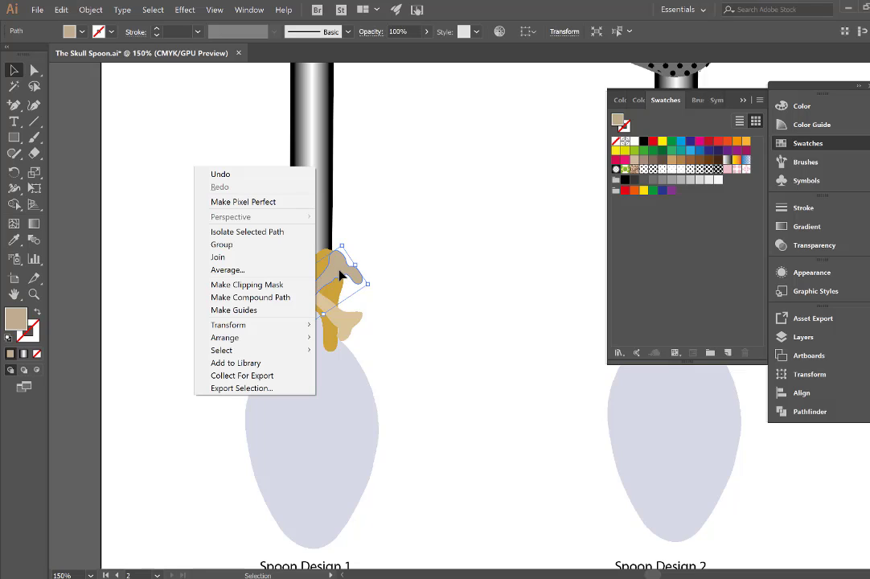
pyautogui.moveTo(264, 345)
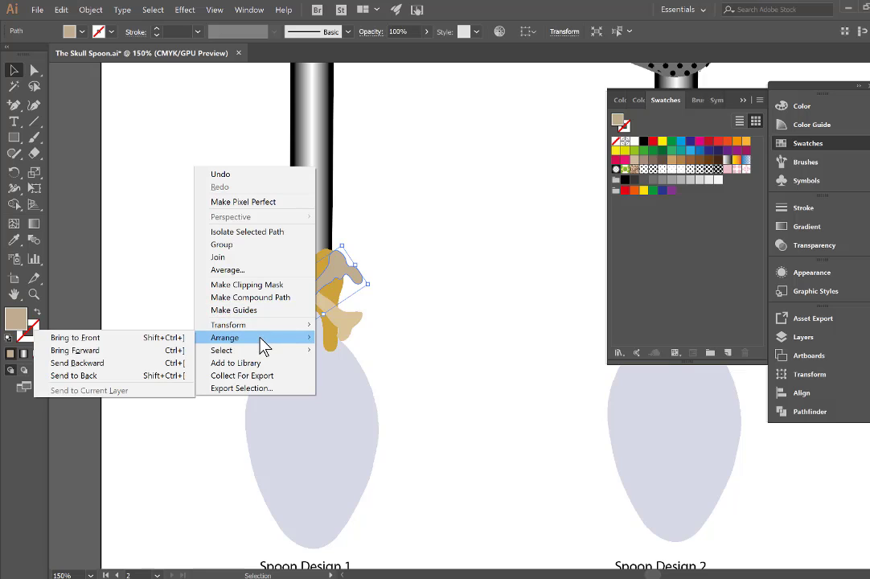
pyautogui.click(115, 363)
pyautogui.click(508, 281)
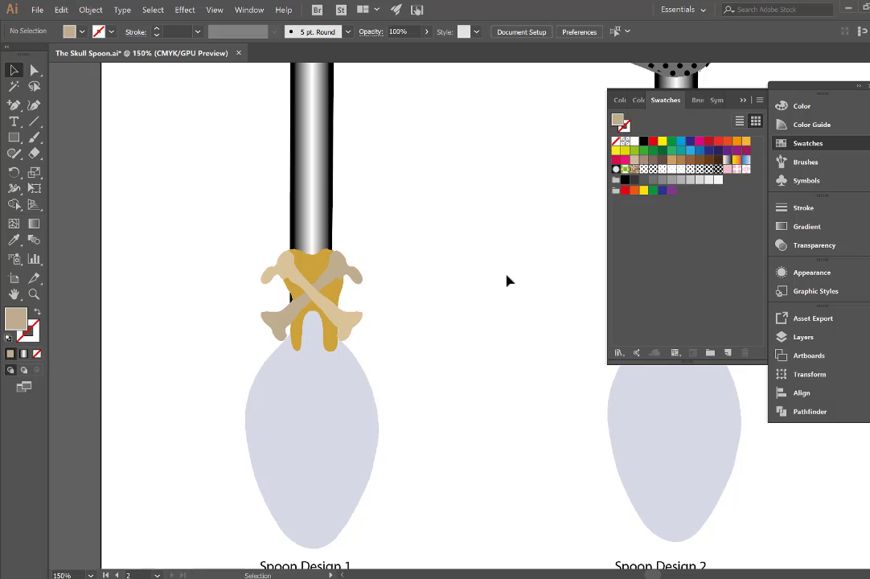
pyautogui.click(408, 285)
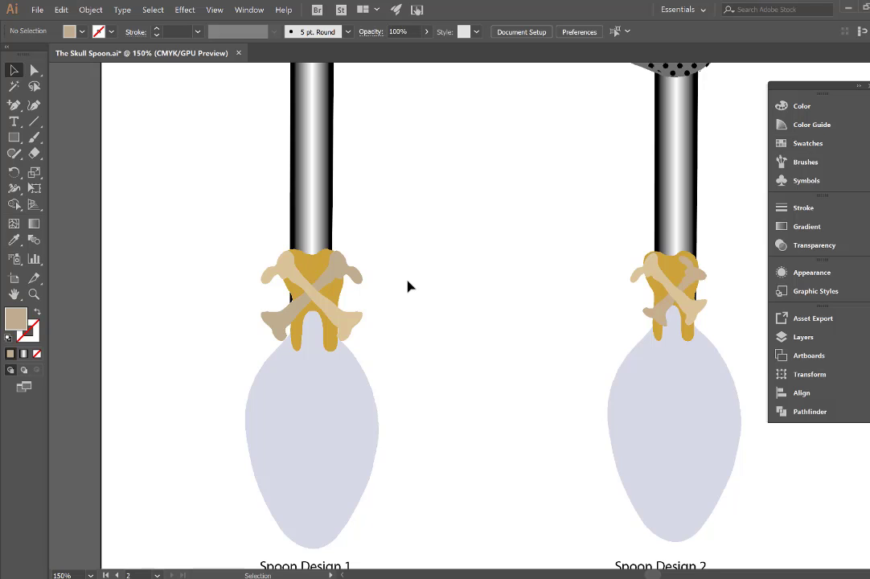
# Zoom out to 66.67% and Alt-drag the grey skull onto Spoon Design 1's handle, nudging it up
pyautogui.hotkey('ctrl', '-')
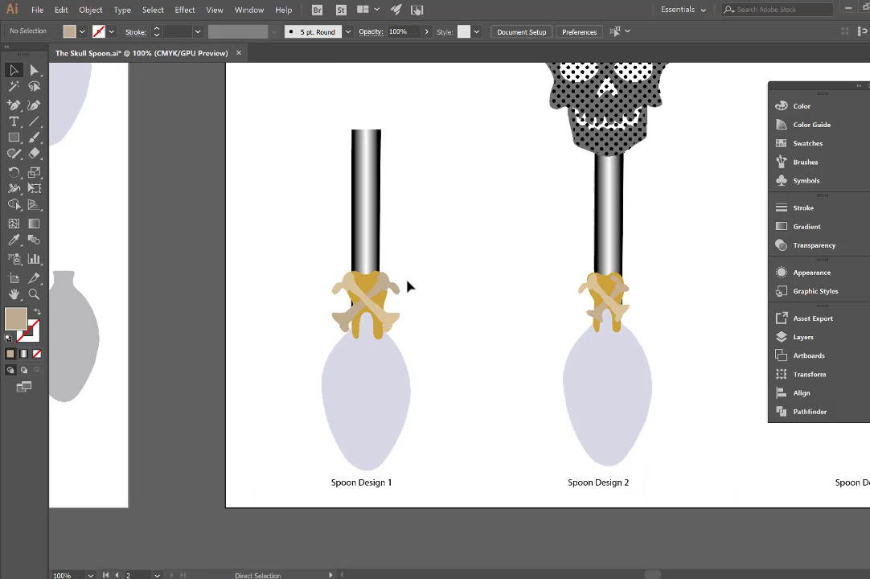
pyautogui.hotkey('ctrl', '-')
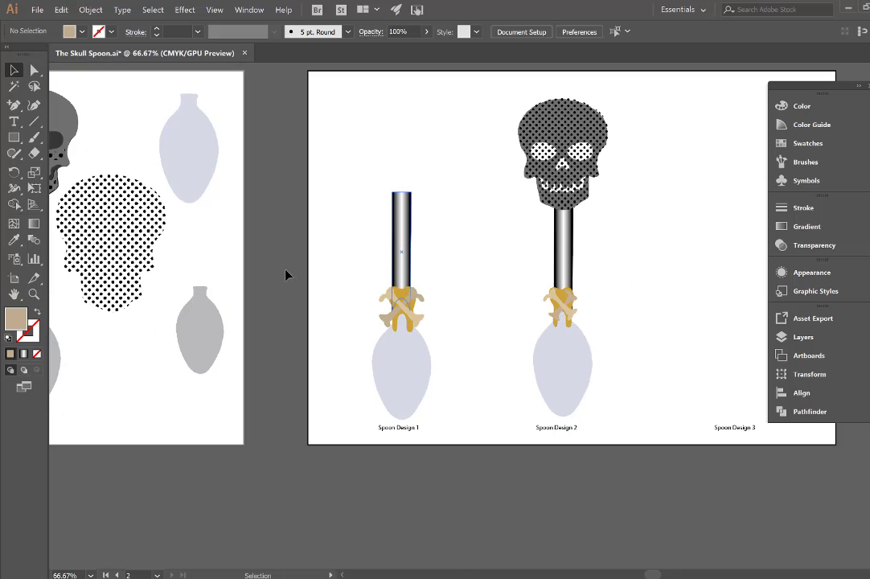
pyautogui.moveTo(280, 266); pyautogui.dragTo(376, 287)
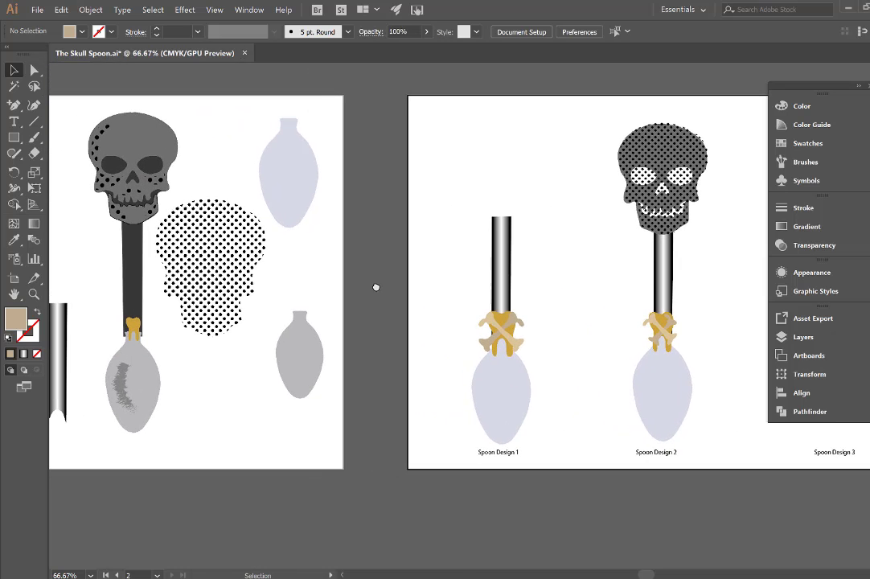
pyautogui.click(160, 134)
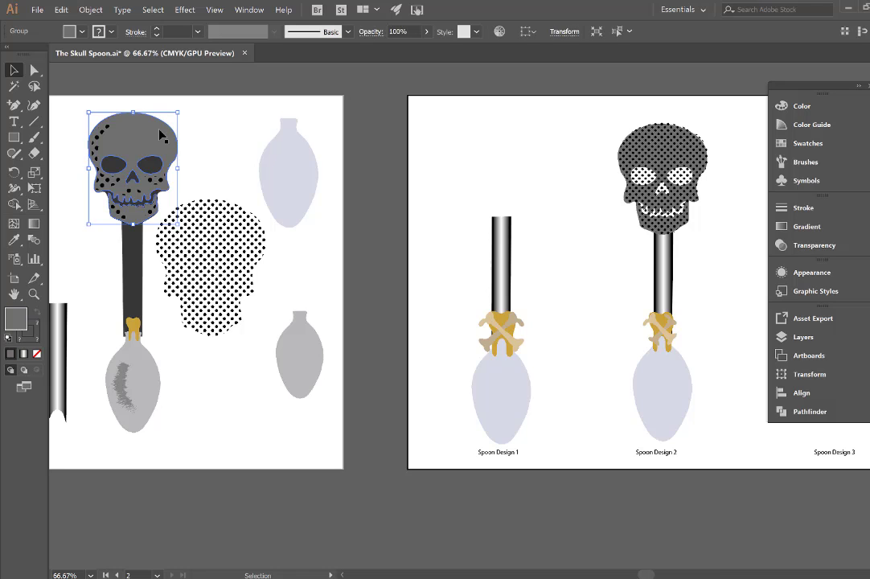
pyautogui.moveTo(160, 133); pyautogui.dragTo(529, 142)
pyautogui.press('Up')
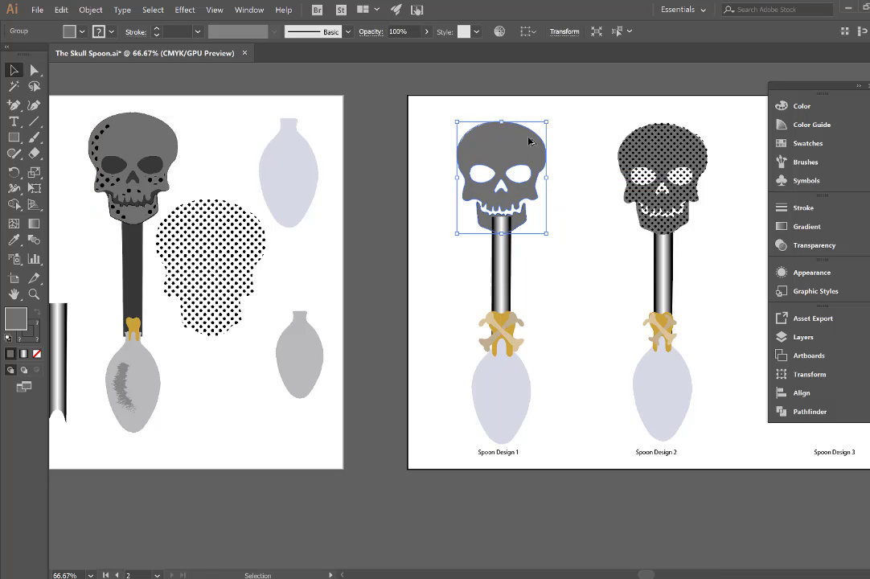
# Bring the skull copy in front of everything, then select the dotted skull pattern
pyautogui.rightClick(520, 155)
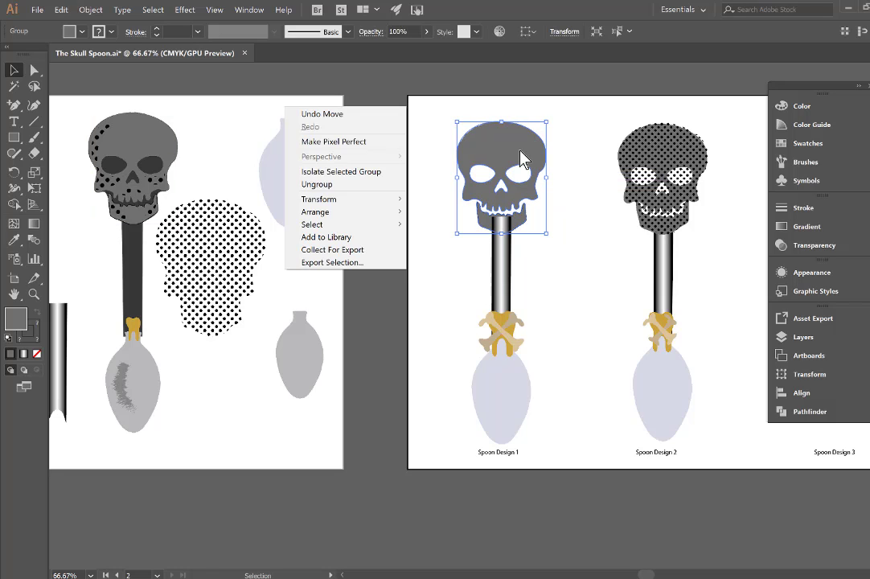
pyautogui.moveTo(347, 218)
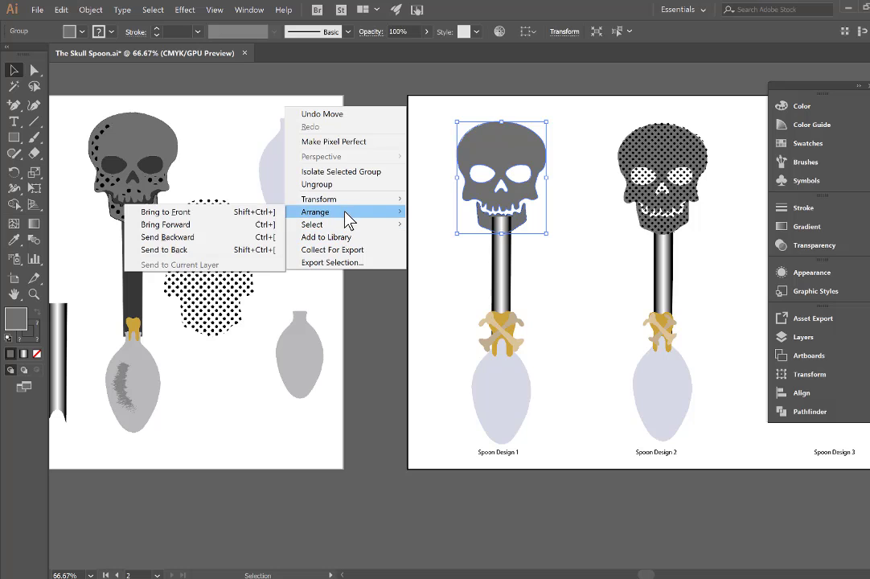
pyautogui.click(220, 214)
pyautogui.click(420, 200)
pyautogui.click(211, 258)
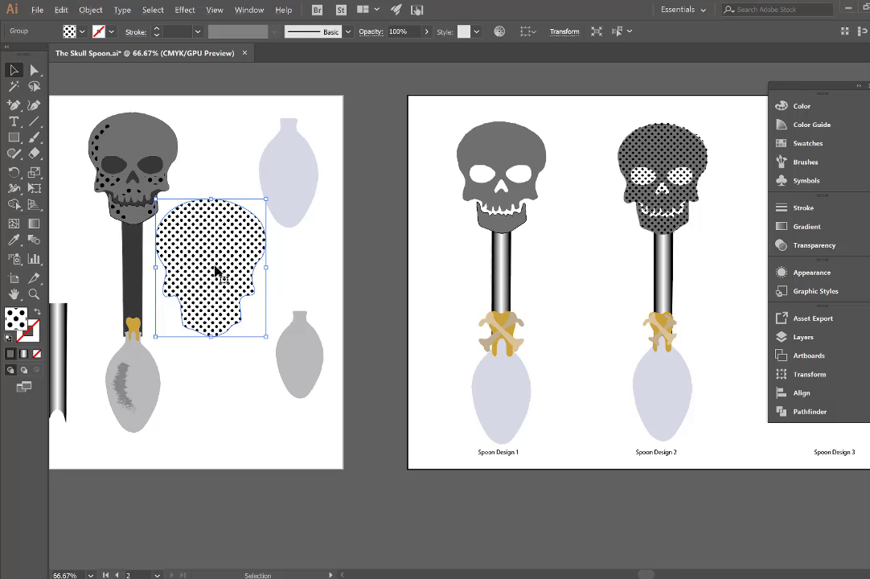
# Place the dotted skull over Spoon Design 1's head, resized to about 6.67 × 8.36 cm and aligned
pyautogui.moveTo(215, 272); pyautogui.dragTo(504, 198)
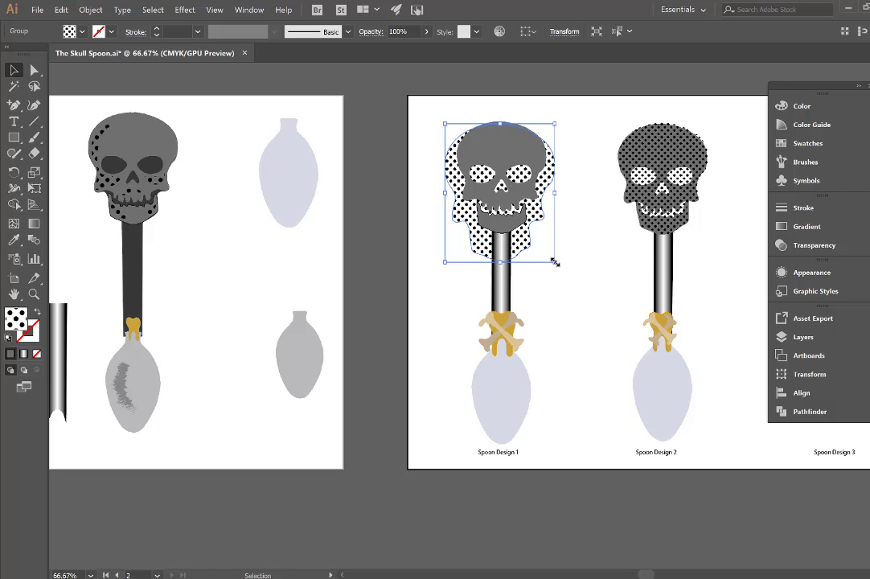
pyautogui.press('shift')
pyautogui.moveTo(555, 262); pyautogui.dragTo(525, 222)
pyautogui.moveTo(451, 148); pyautogui.dragTo(464, 163)
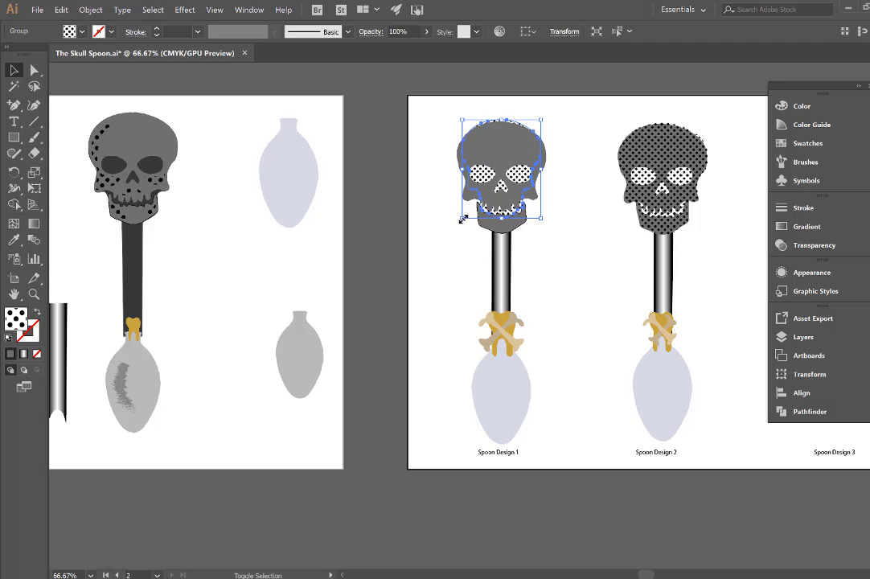
pyautogui.moveTo(460, 216); pyautogui.dragTo(453, 241)
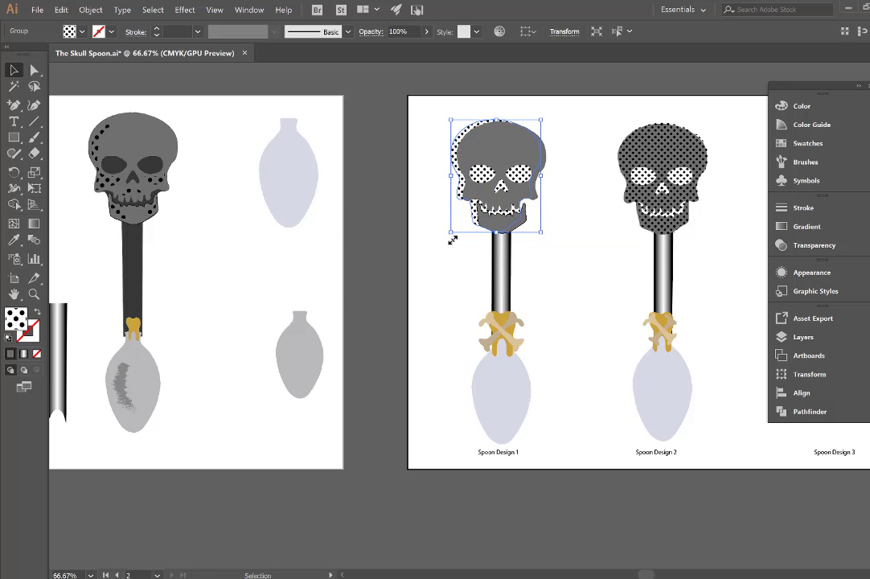
pyautogui.hotkey('shift', 'Right')
pyautogui.press('Right')
pyautogui.press('Right')
pyautogui.press('Down')
pyautogui.press('Down')
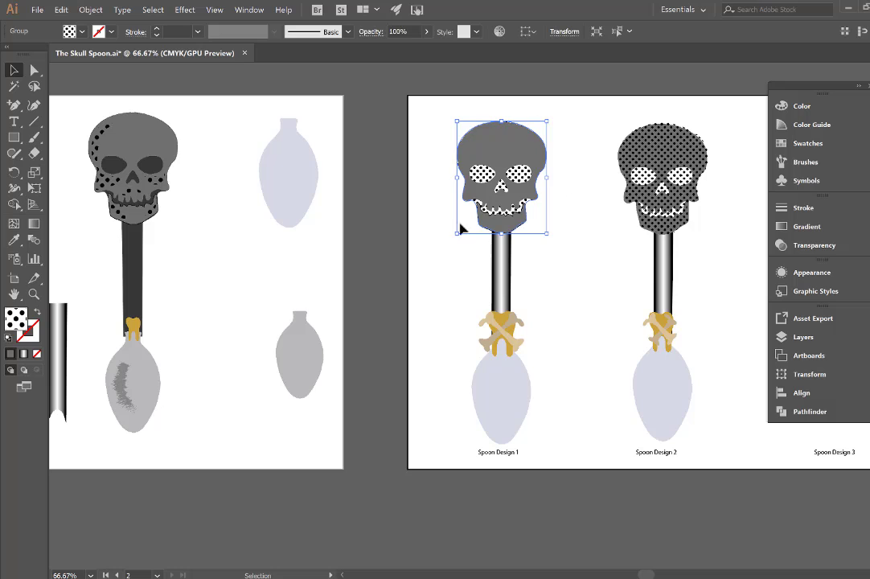
# Bring the dotted skull in front of the grey skull with Arrange > Bring to Front
pyautogui.rightClick(530, 143)
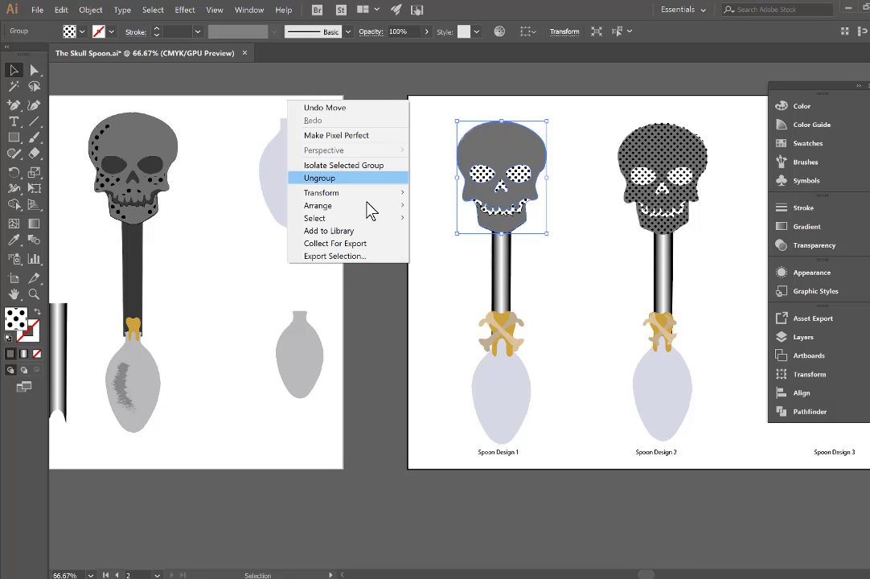
pyautogui.moveTo(354, 205)
pyautogui.click(254, 205)
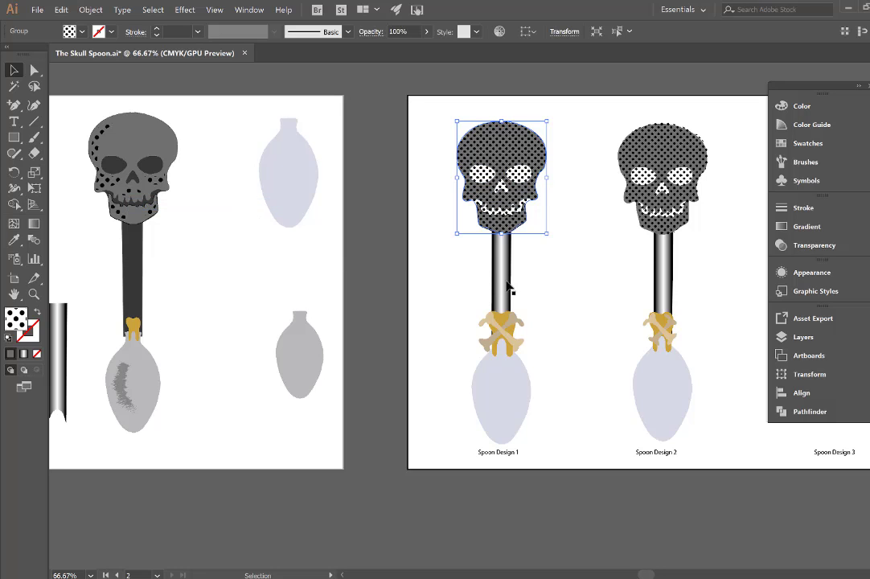
pyautogui.click(576, 300)
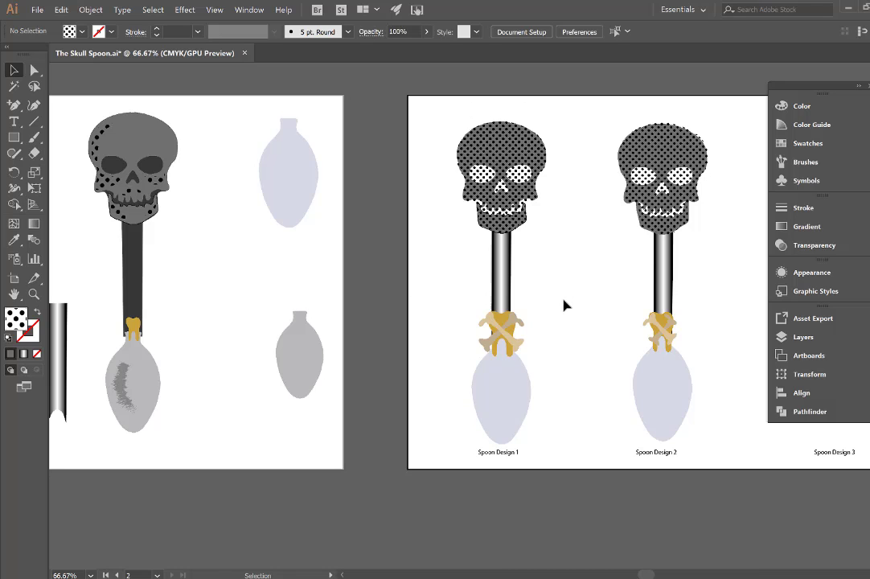
# Start Save As in Working spoon files, naming the file 'The Skull Spoon Challenge_NAME'
pyautogui.hotkey('ctrl', '-')
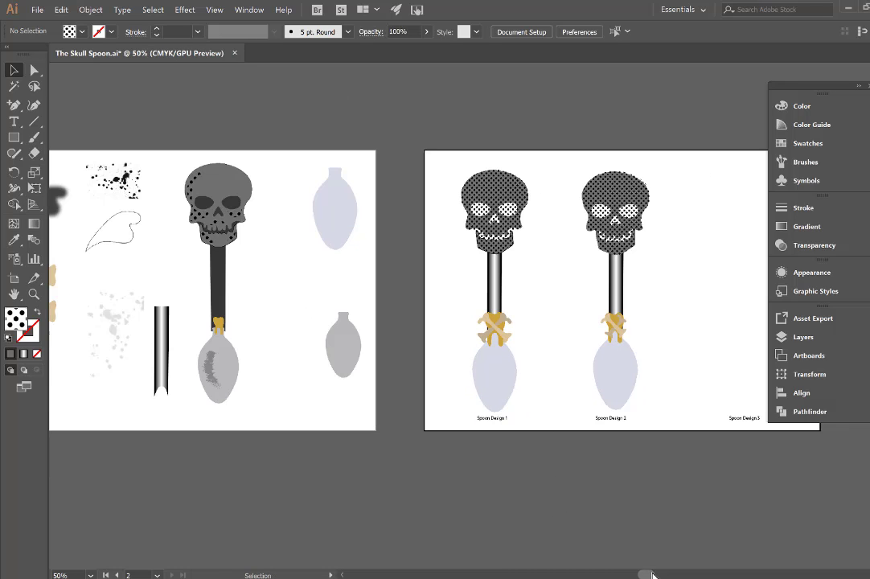
pyautogui.moveTo(649, 574); pyautogui.dragTo(641, 575)
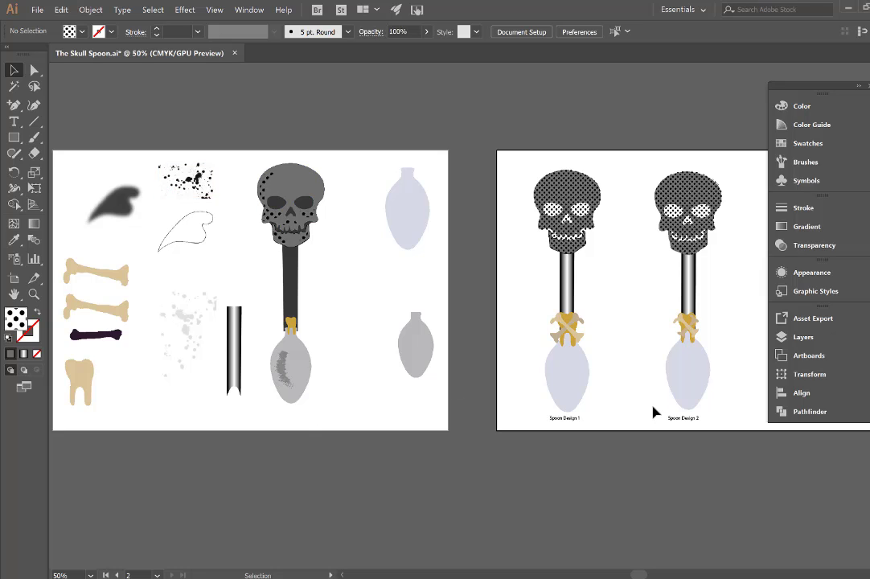
pyautogui.click(35, 11)
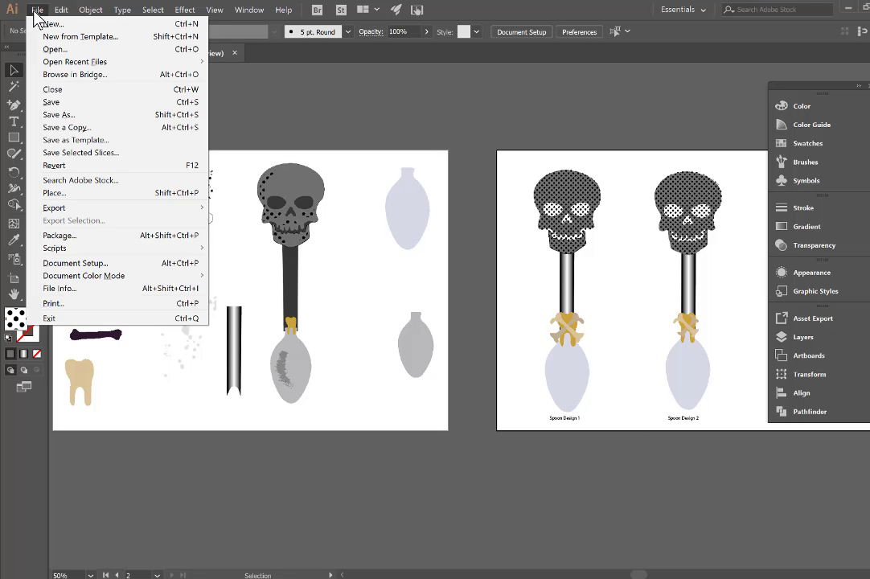
pyautogui.click(80, 118)
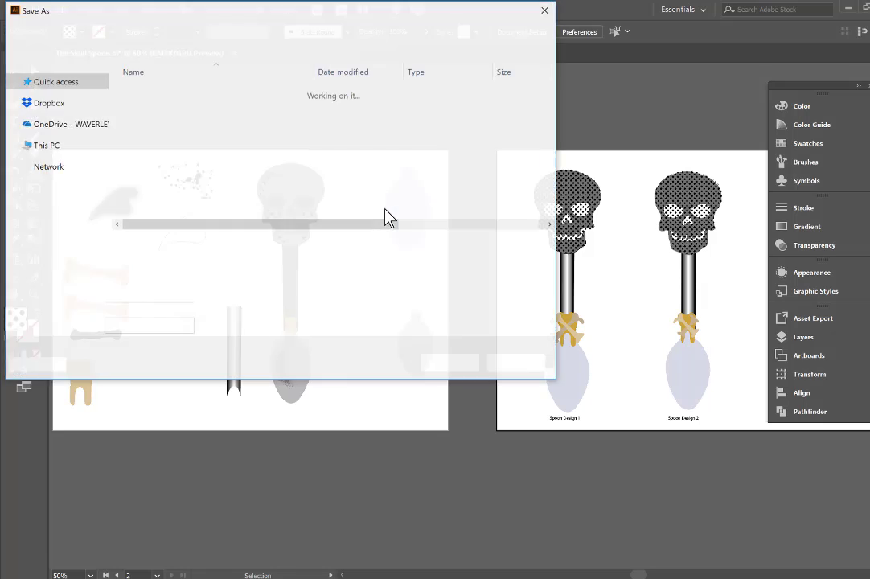
pyautogui.click(156, 245)
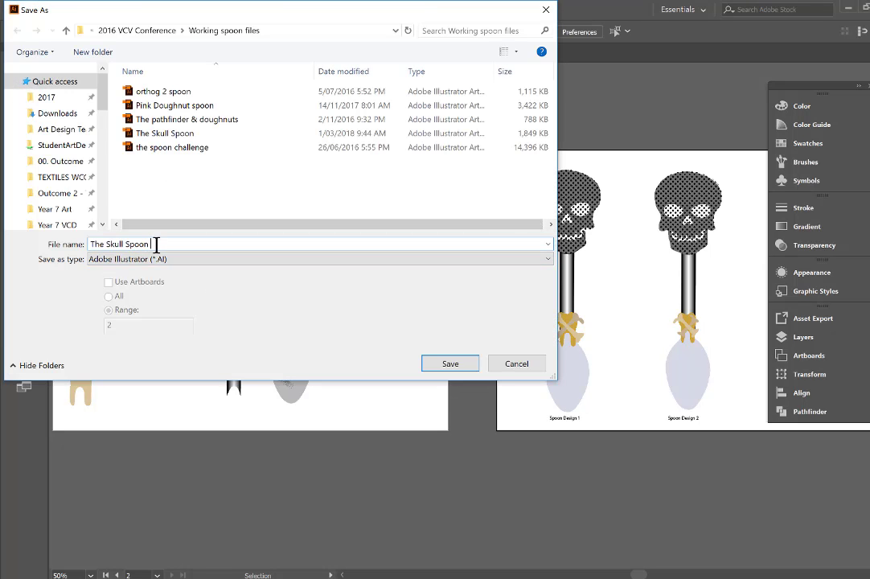
pyautogui.write('Challenge_NAME')
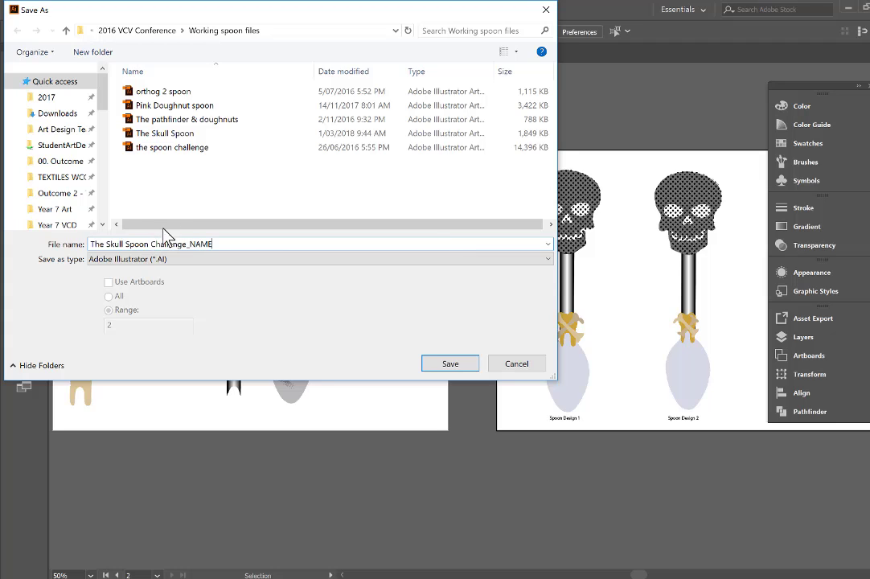